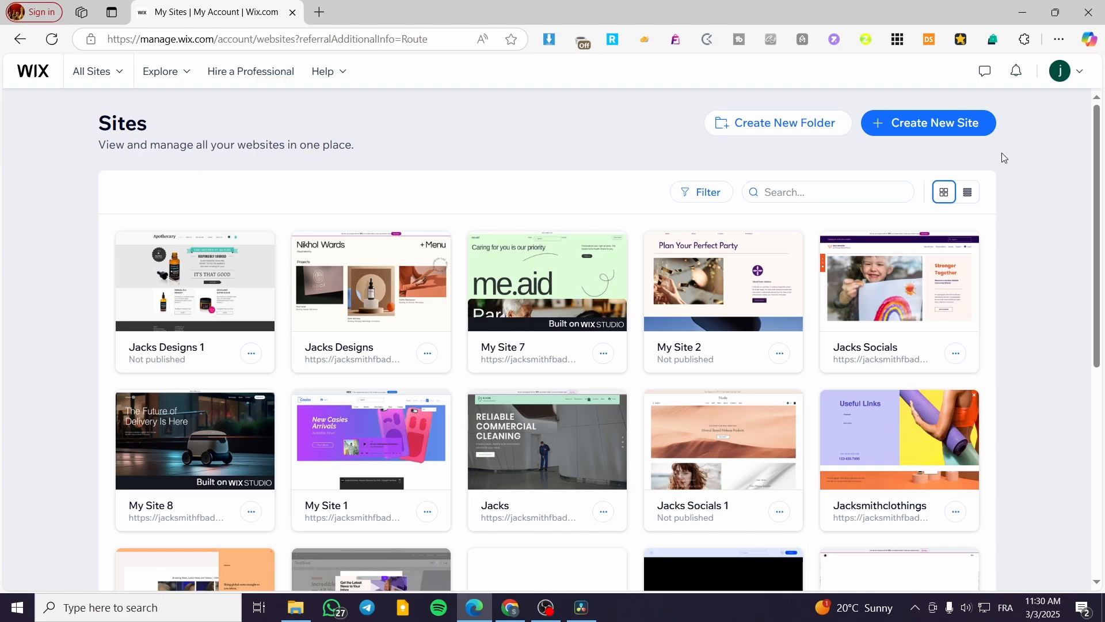
left_click_drag(370, 150, 85, 115)
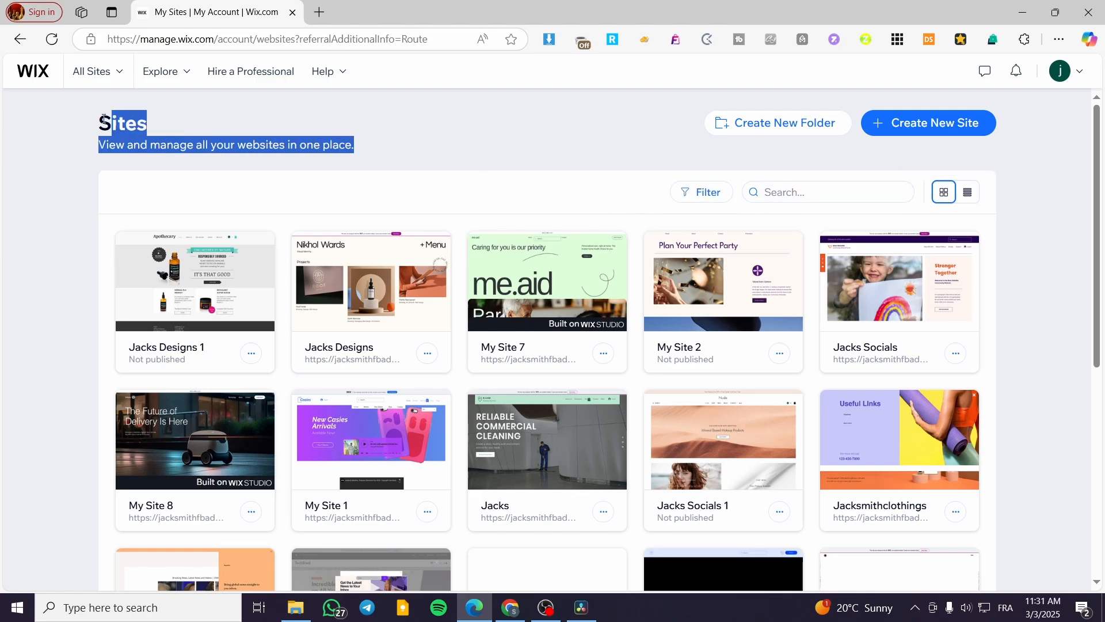
left_click(81, 168)
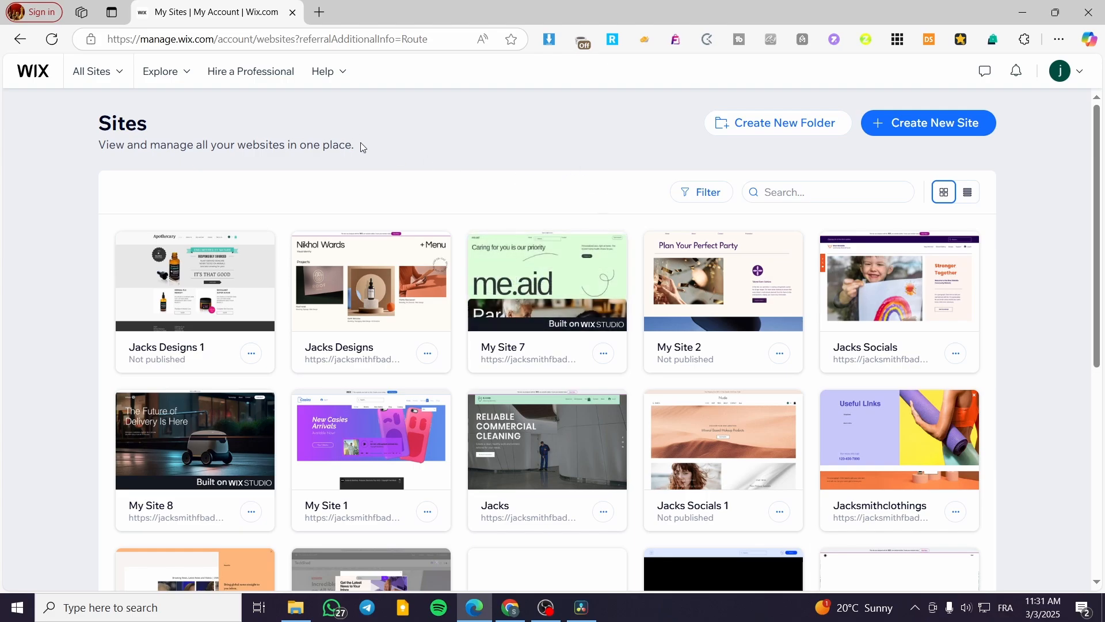
left_click_drag(361, 143, 54, 116)
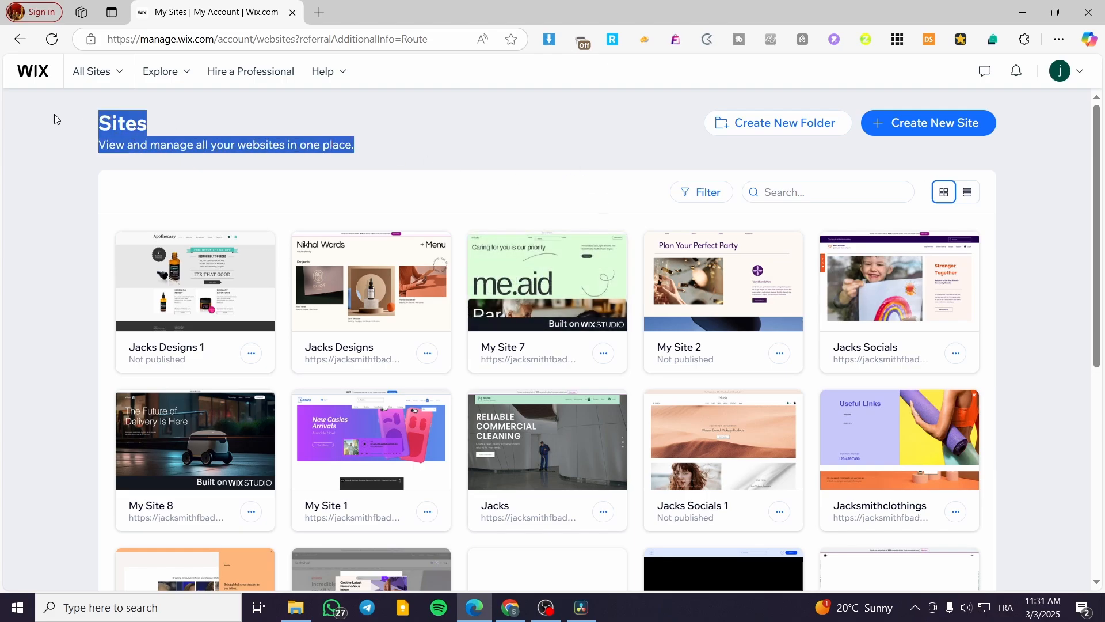
left_click(395, 150)
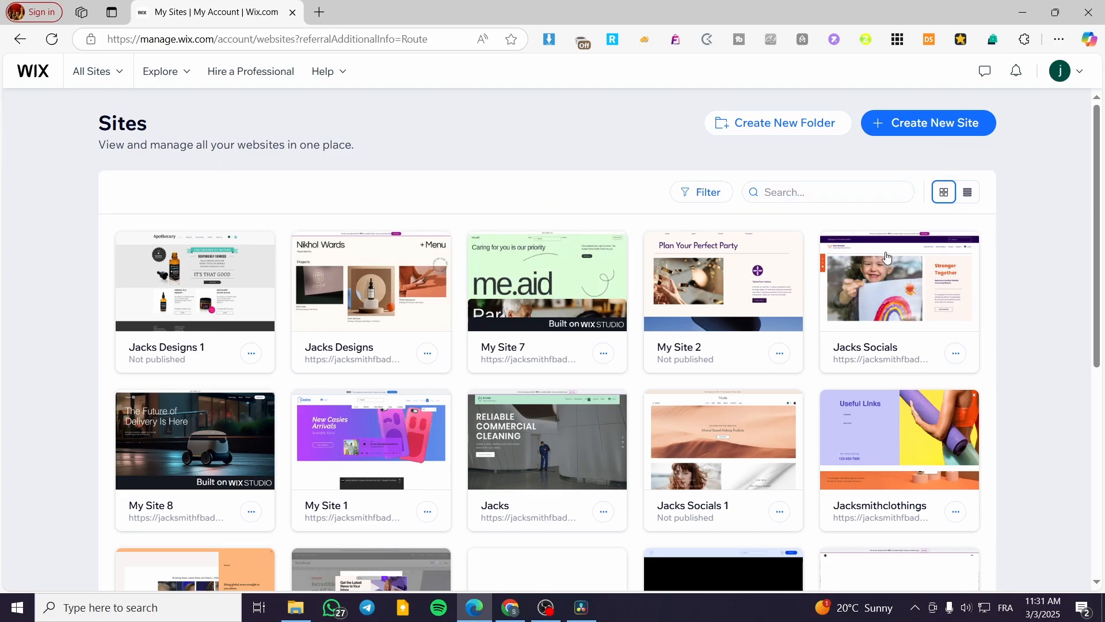
mouse_move(541, 314)
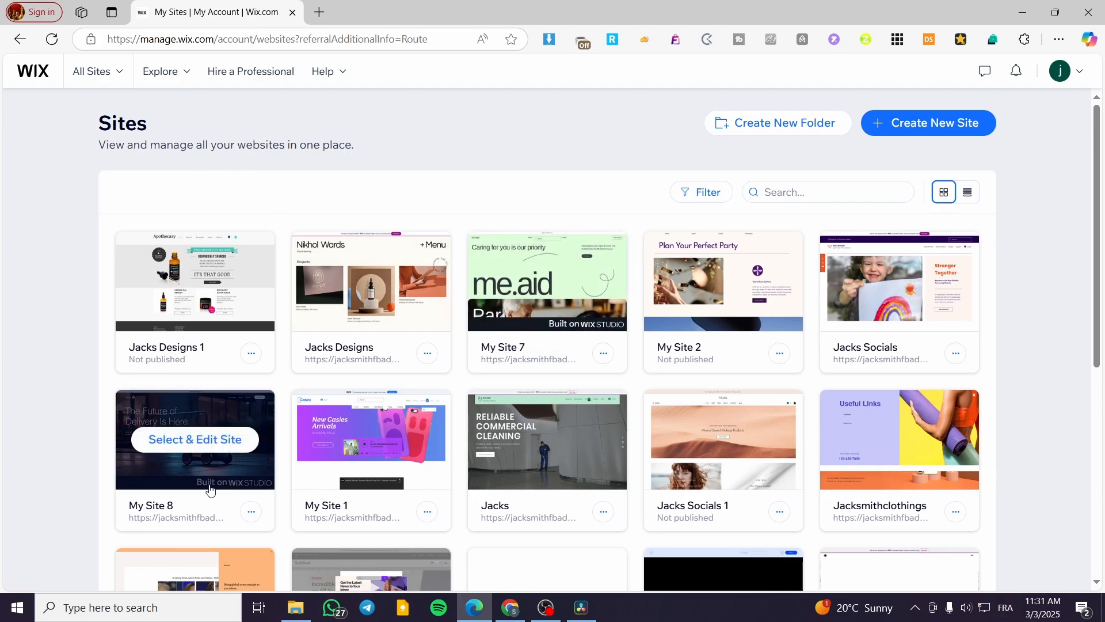
scroll(206, 484, "down", 5)
scroll(202, 455, "up", 5)
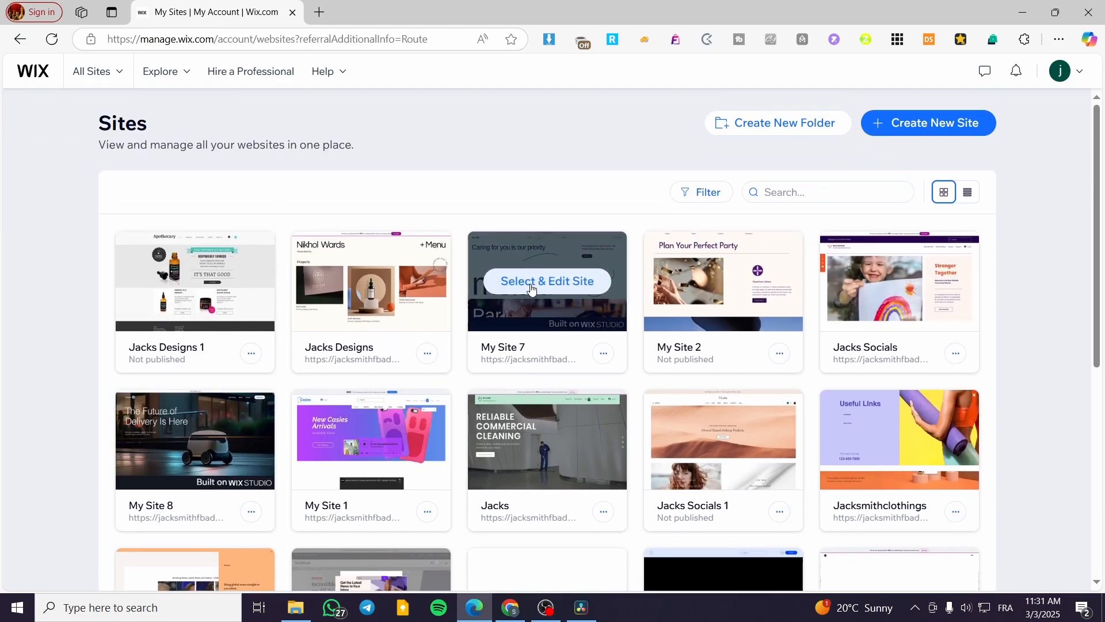
Step: Look at the new site creation page in a separate tab and close that tab
right_click(942, 128)
left_click(979, 136)
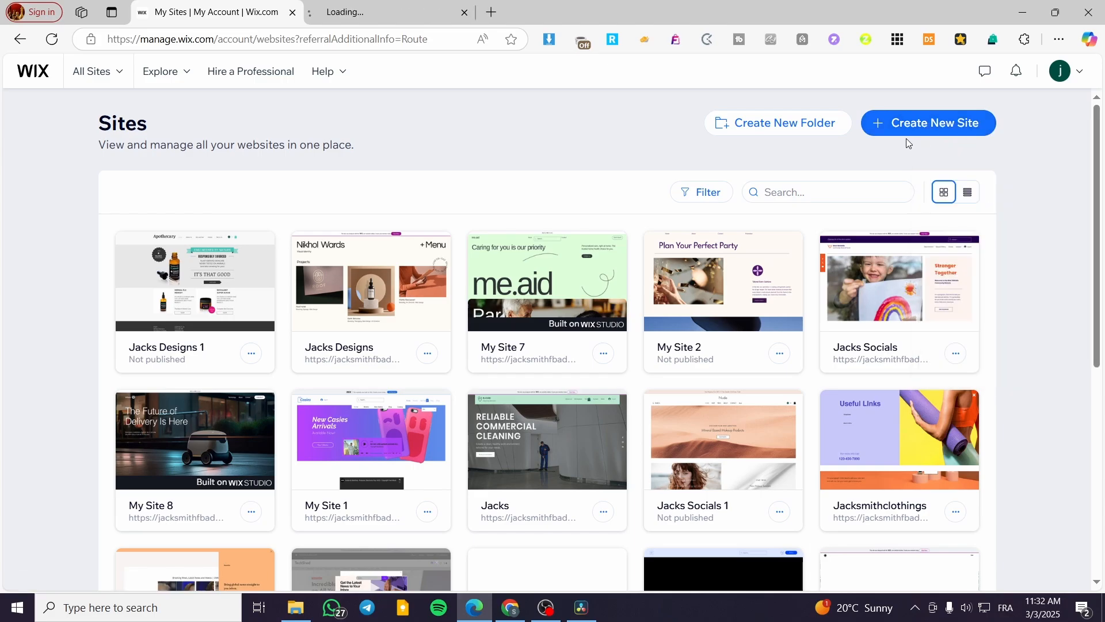
left_click(345, 12)
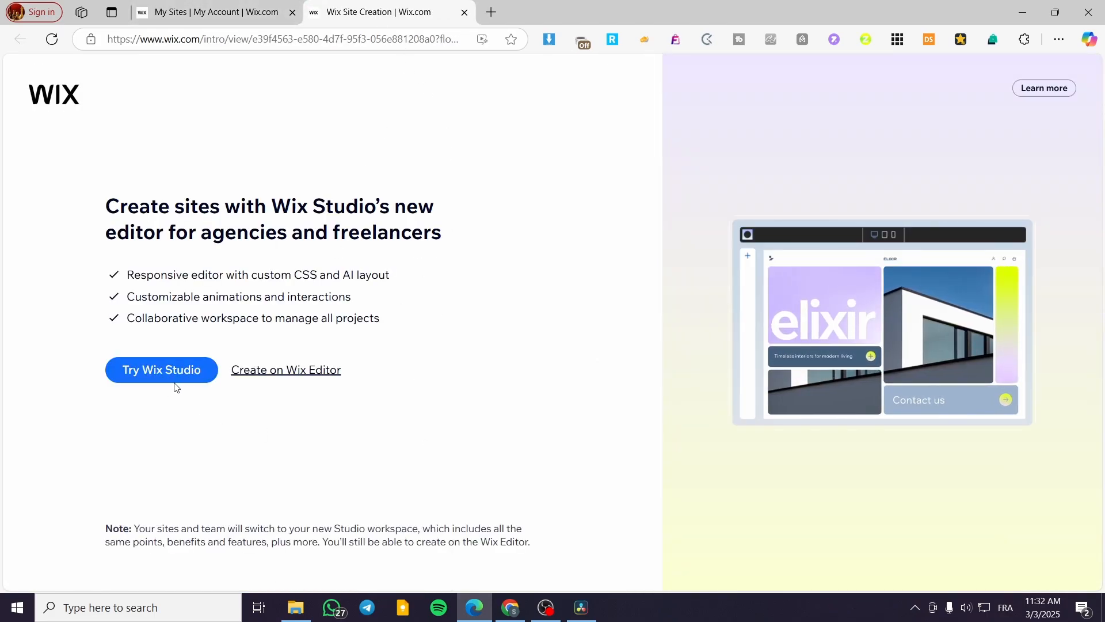
left_click(464, 12)
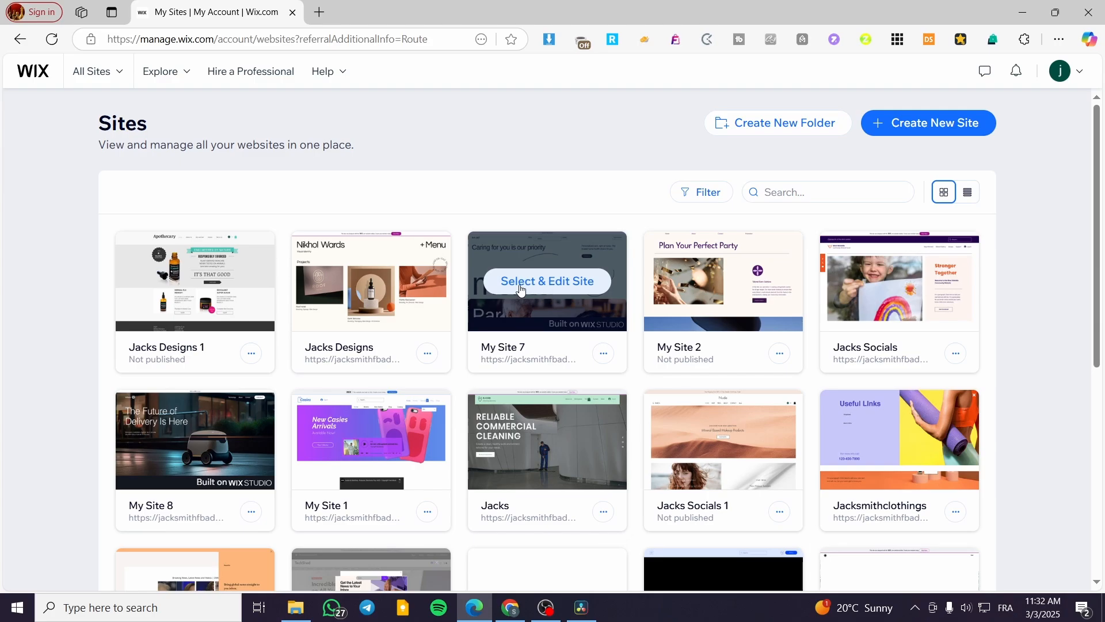
Step: Open My Site 7 for editing in Wix Studio and minimize the code area
left_click(554, 296)
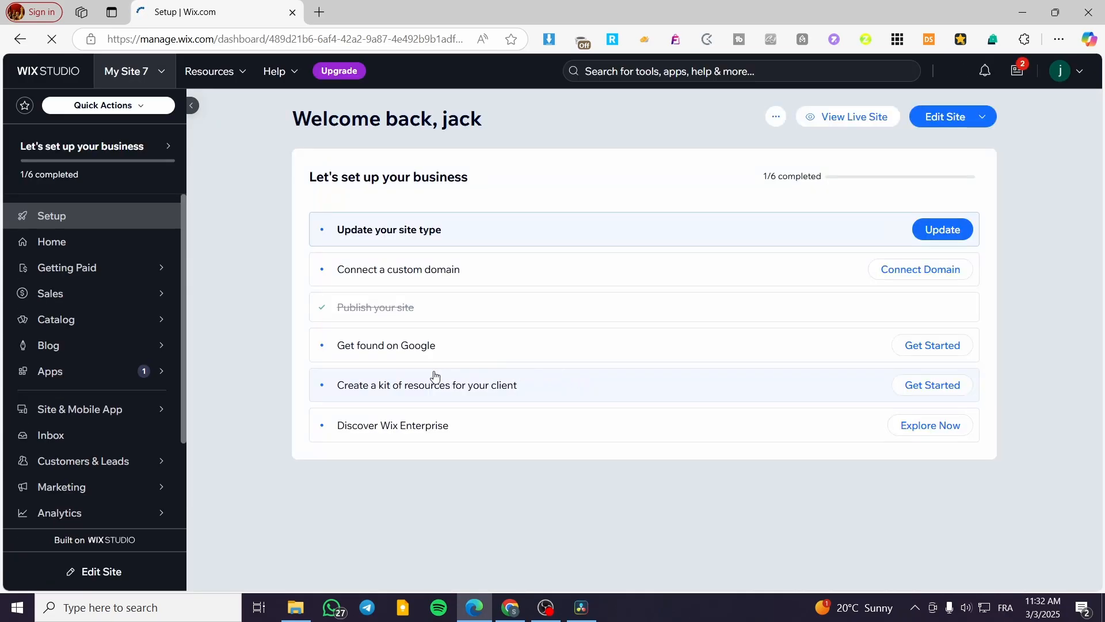
left_click(944, 117)
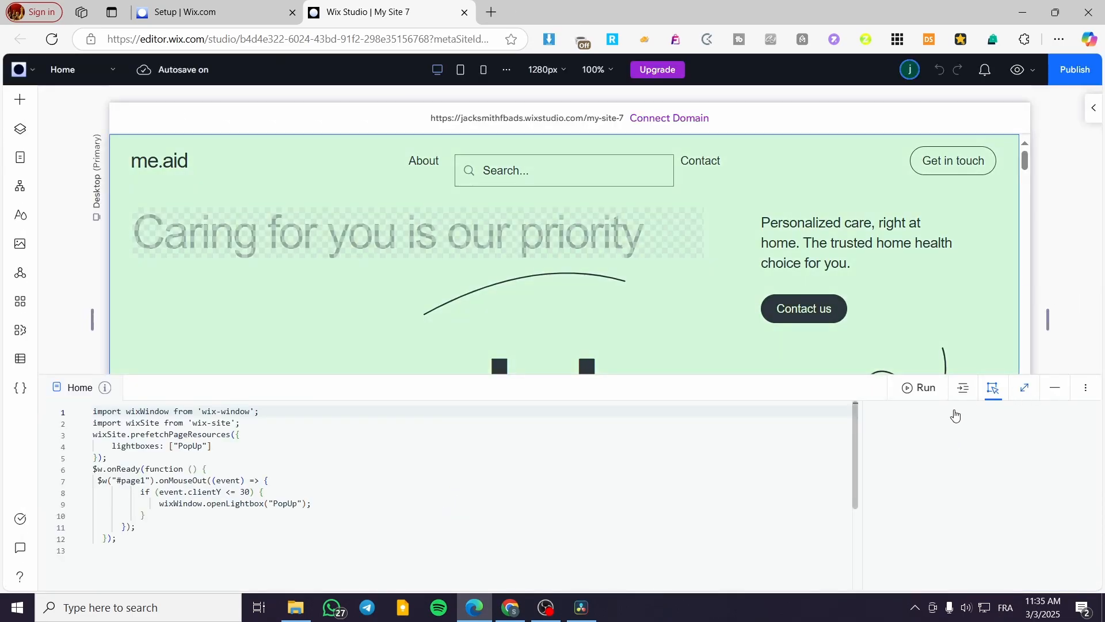
left_click(1056, 390)
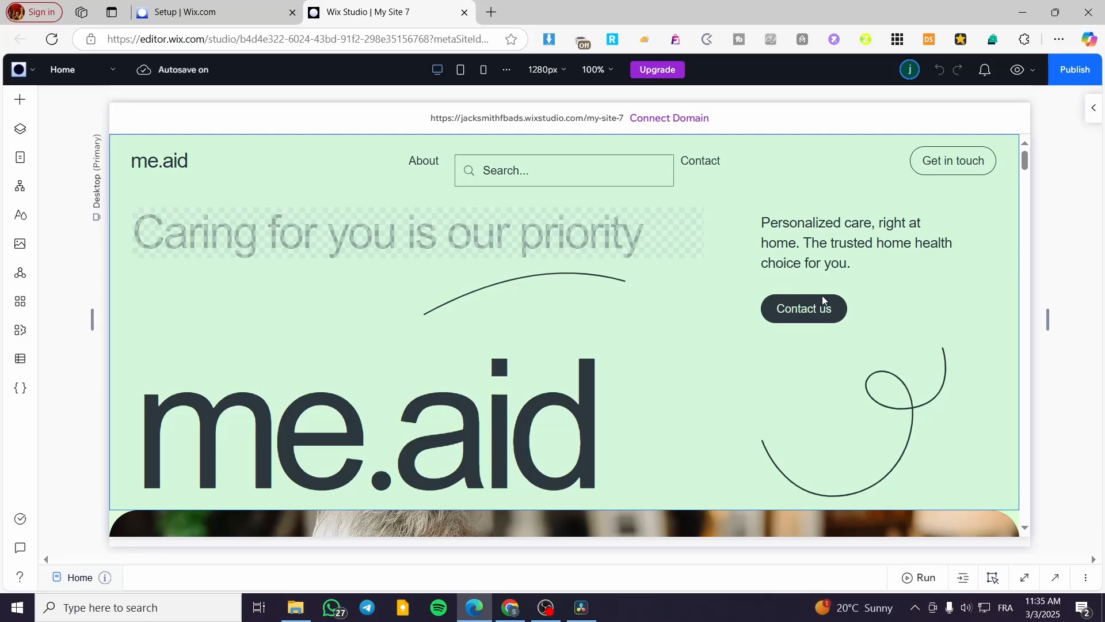
Step: Add a blank section between the subscription form and the Health Form on the Home page, and select it
scroll(550, 319, "down", 15)
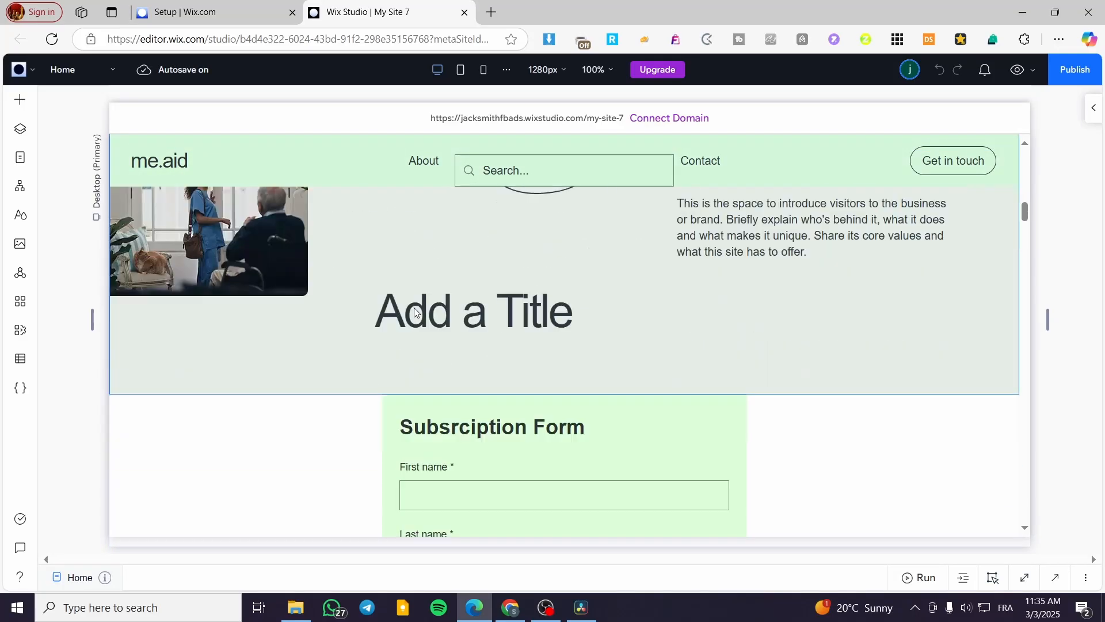
scroll(457, 321, "down", 15)
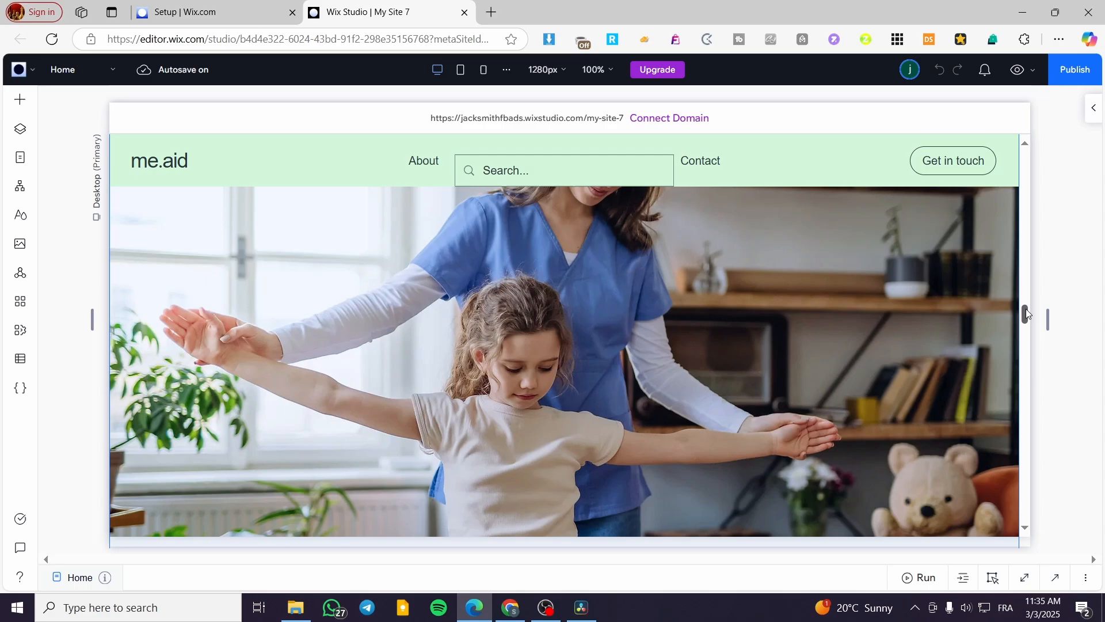
left_click_drag(1027, 310, 1026, 187)
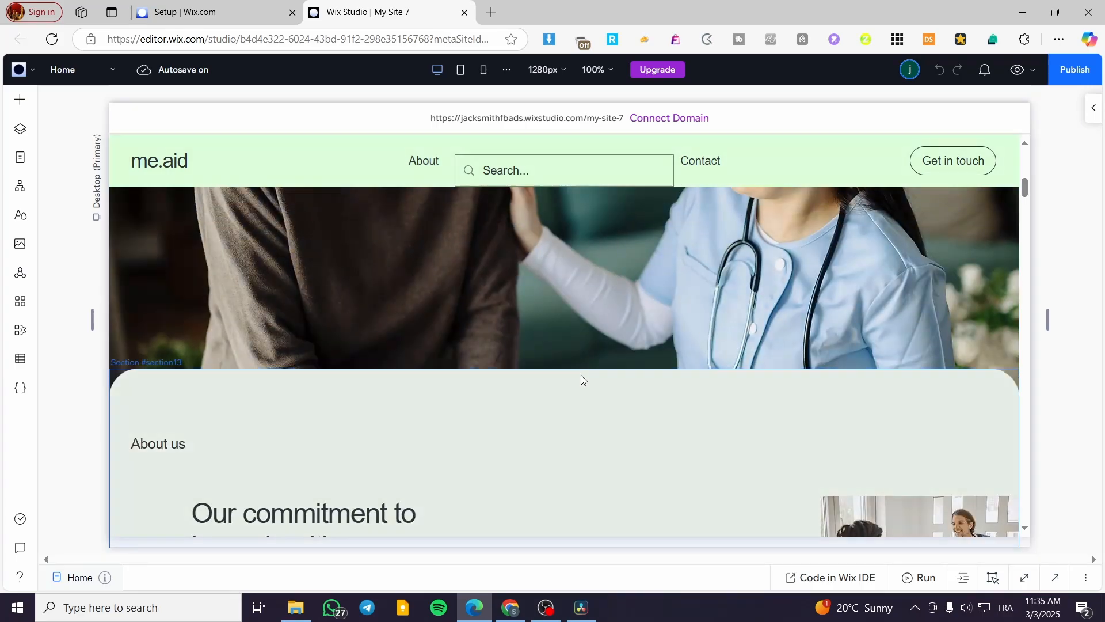
scroll(583, 363, "down", 15)
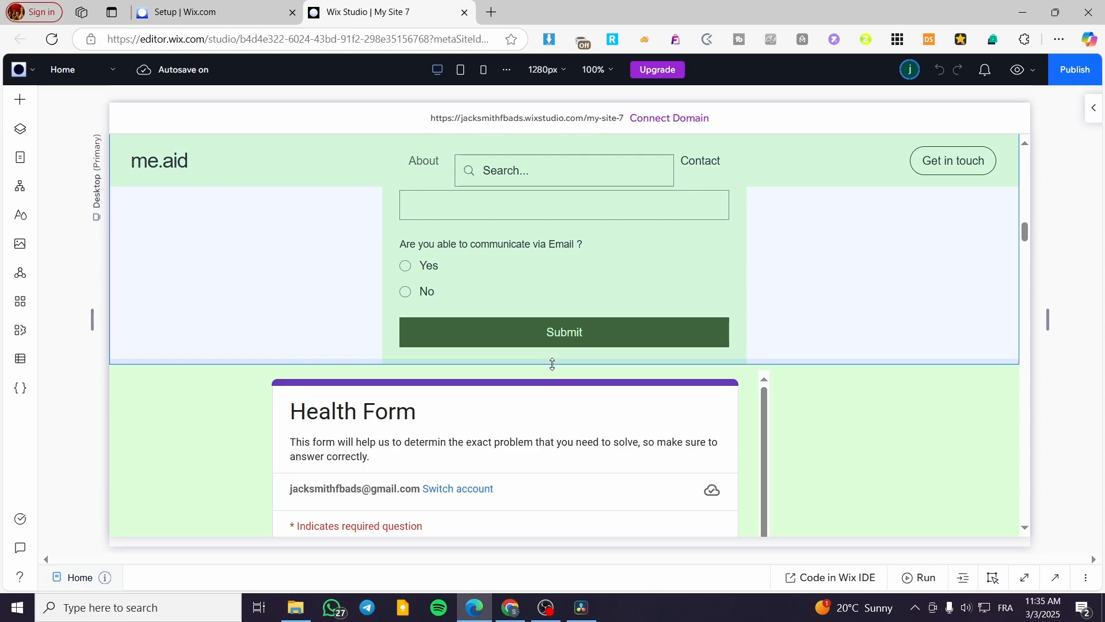
left_click(534, 364)
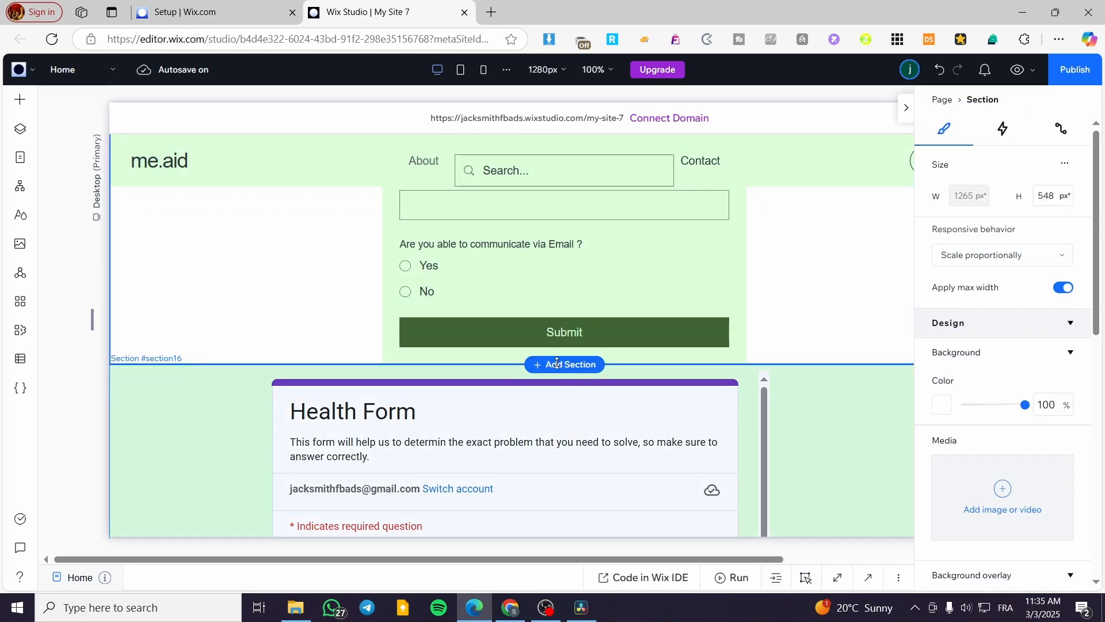
left_click_drag(516, 354, 376, 273)
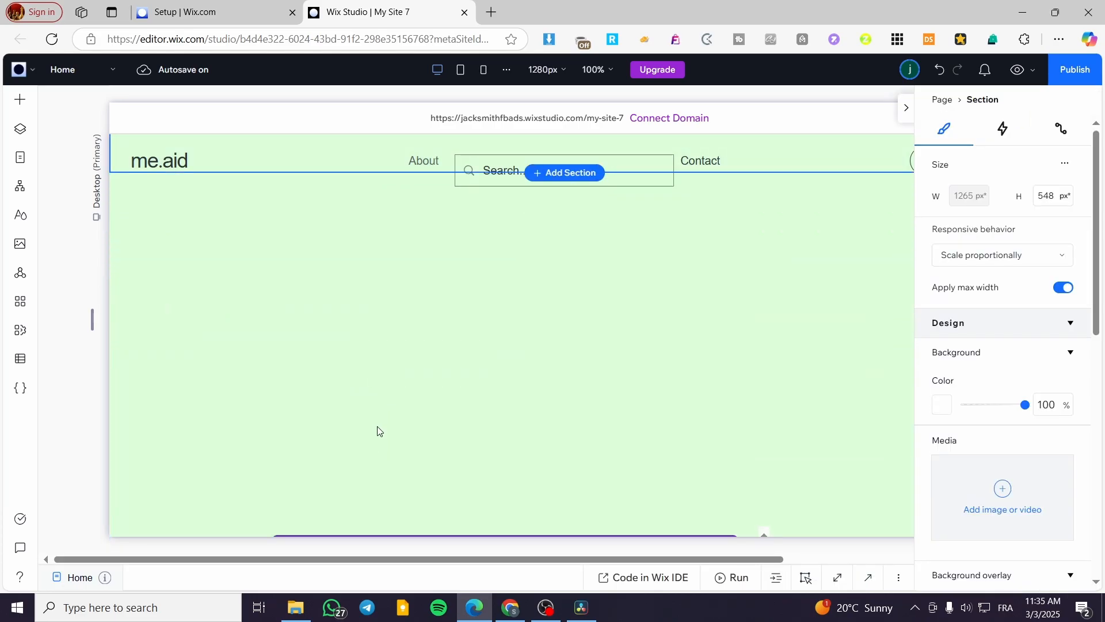
left_click(714, 303)
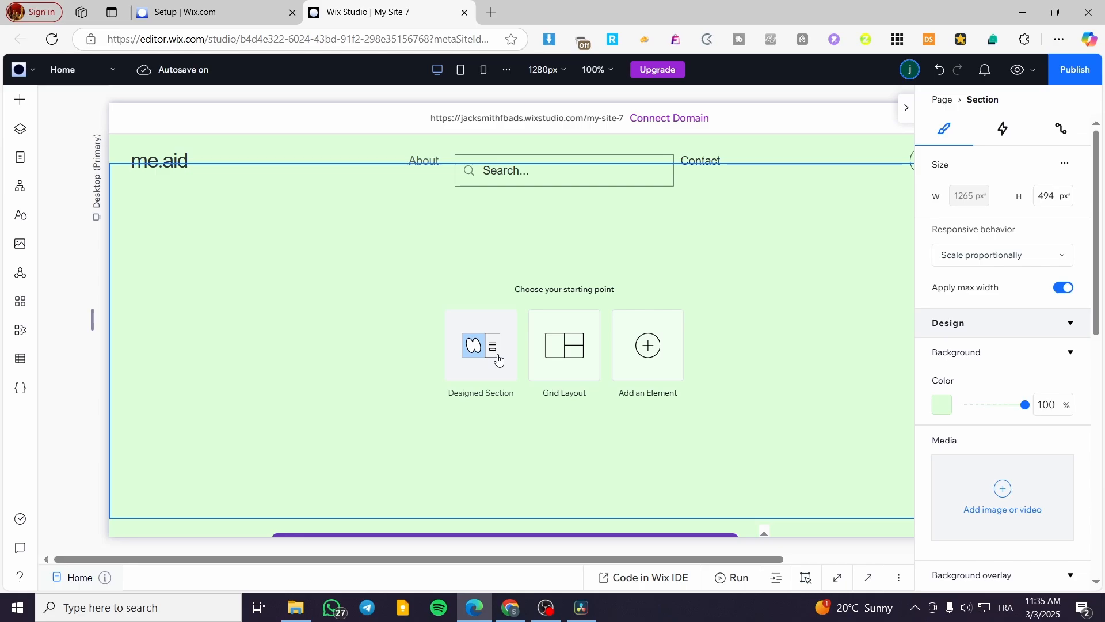
Step: Look through the designed Welcome and Products sections and the media elements that can be added
left_click(499, 359)
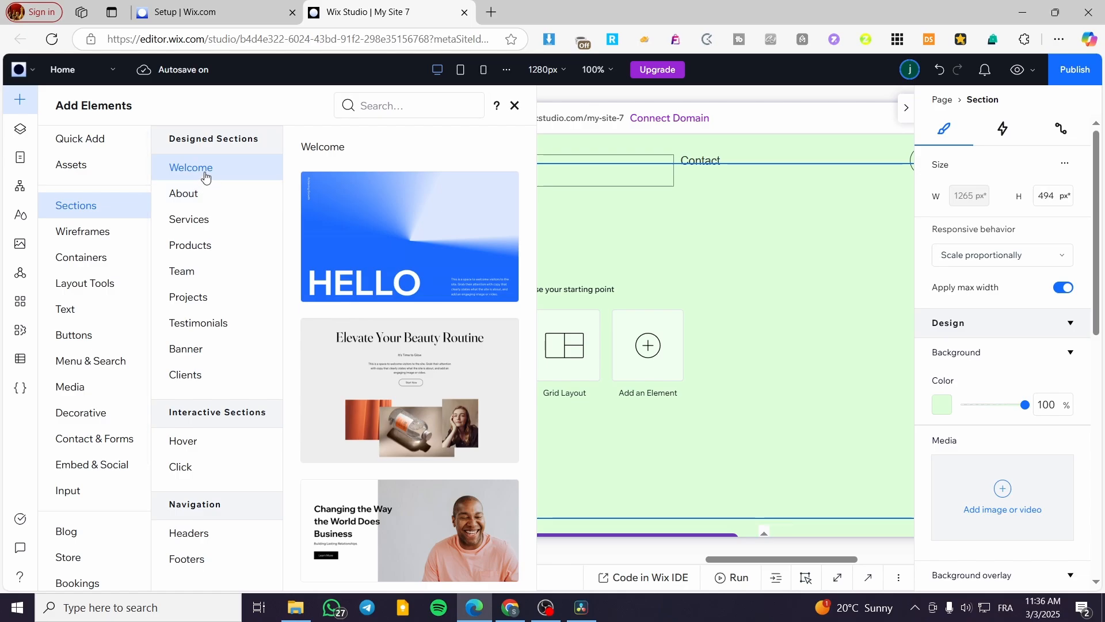
left_click(226, 252)
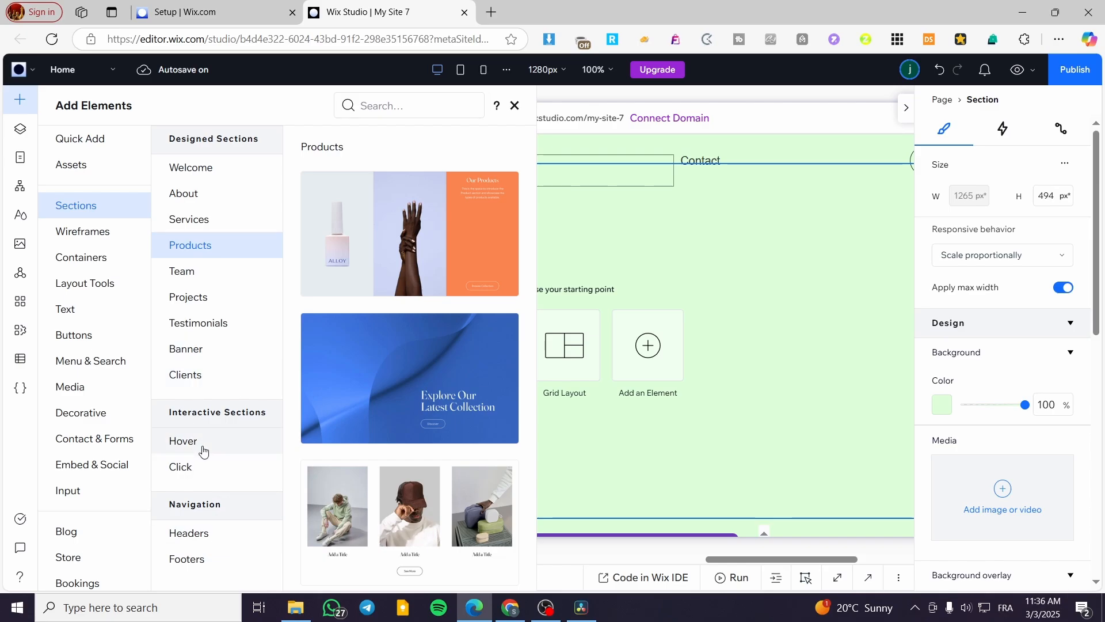
left_click(99, 384)
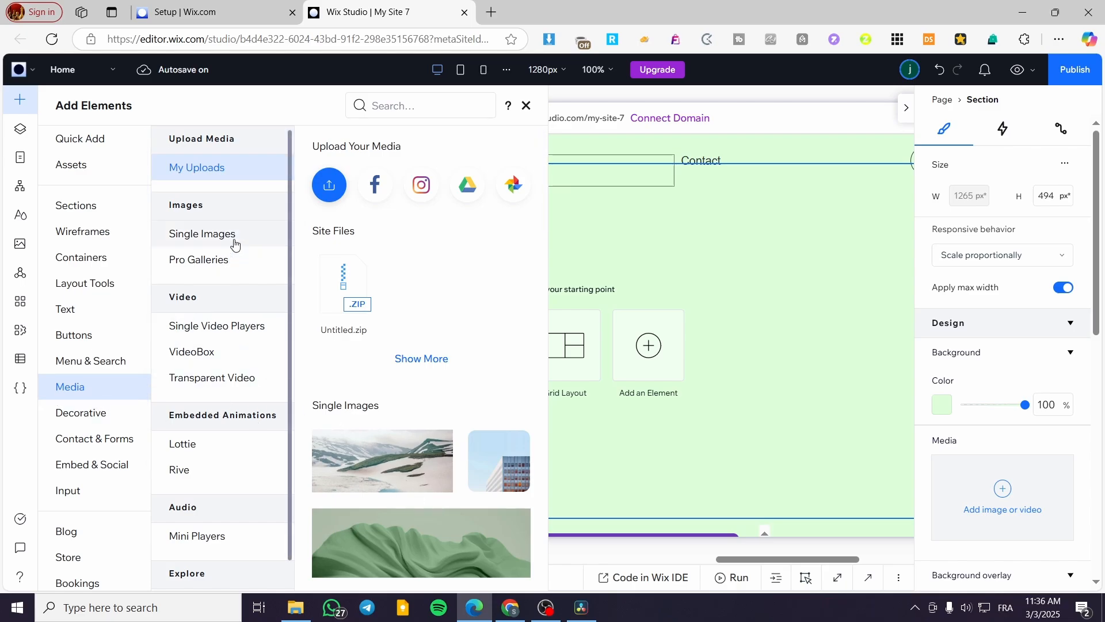
left_click(527, 106)
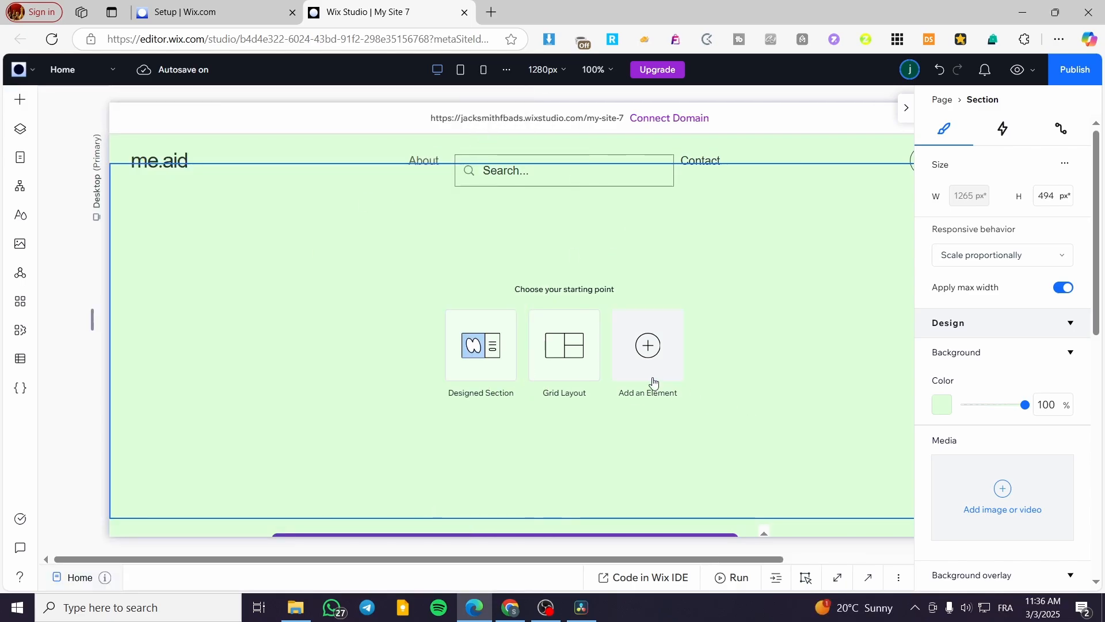
Step: Compare the Single Video Players, VideoBox and Transparent Video elements and place a single video player in the new blank section
left_click(649, 353)
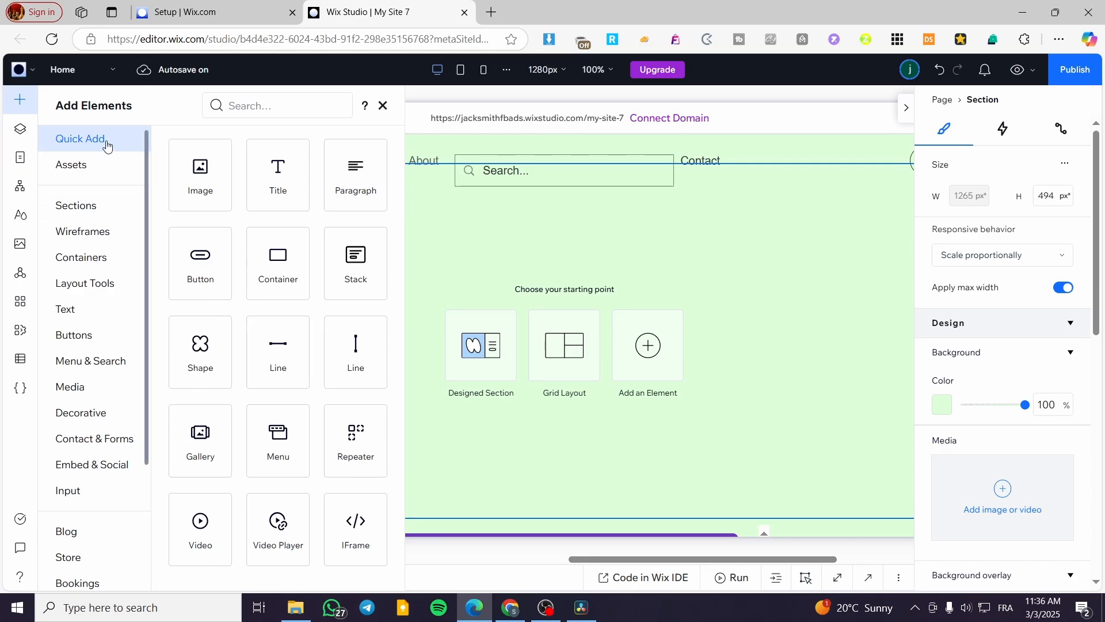
left_click(91, 388)
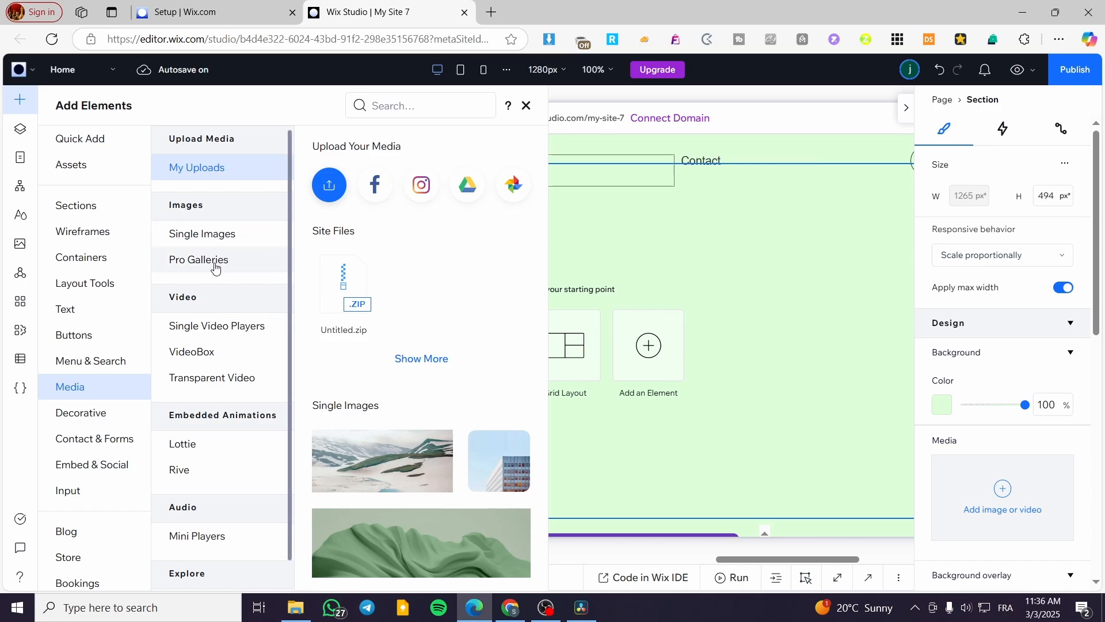
left_click(206, 335)
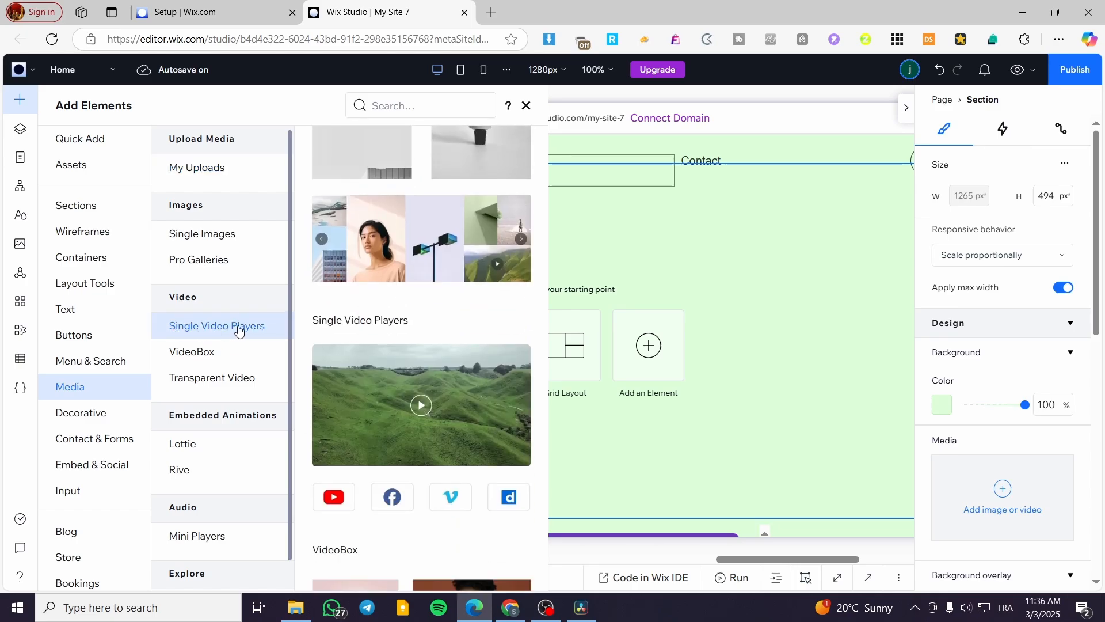
left_click(198, 356)
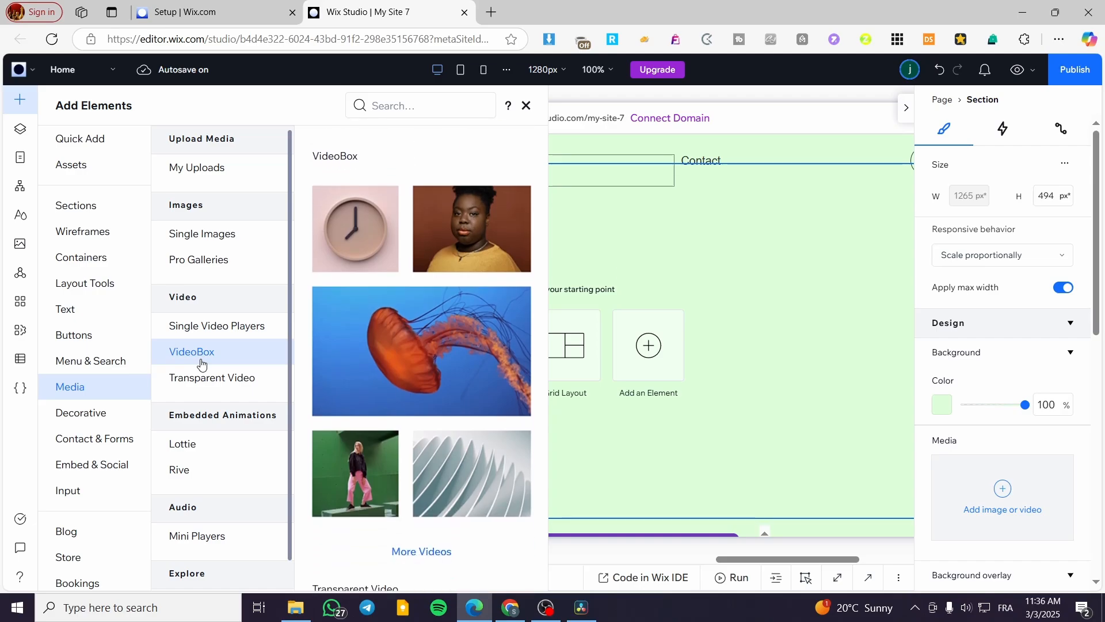
left_click(177, 389)
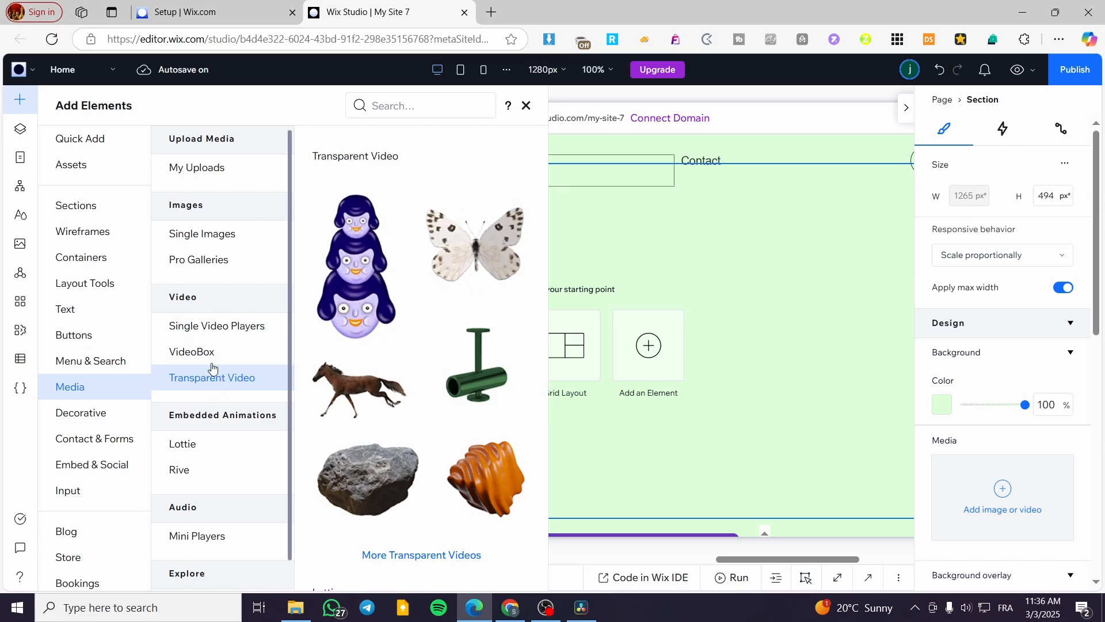
left_click(208, 339)
left_click(204, 350)
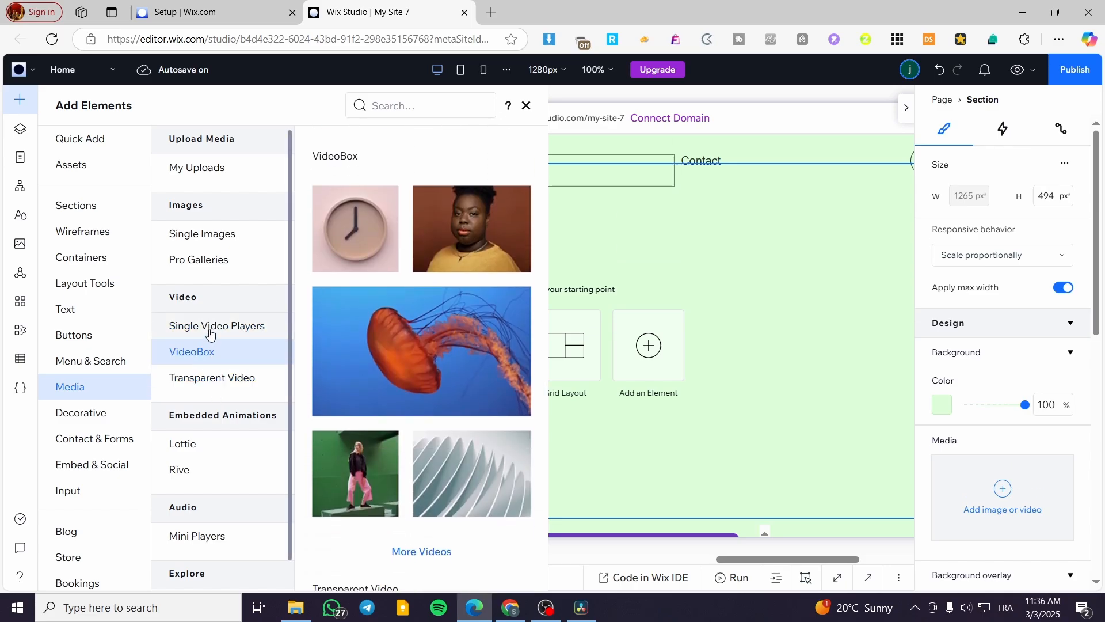
left_click(211, 335)
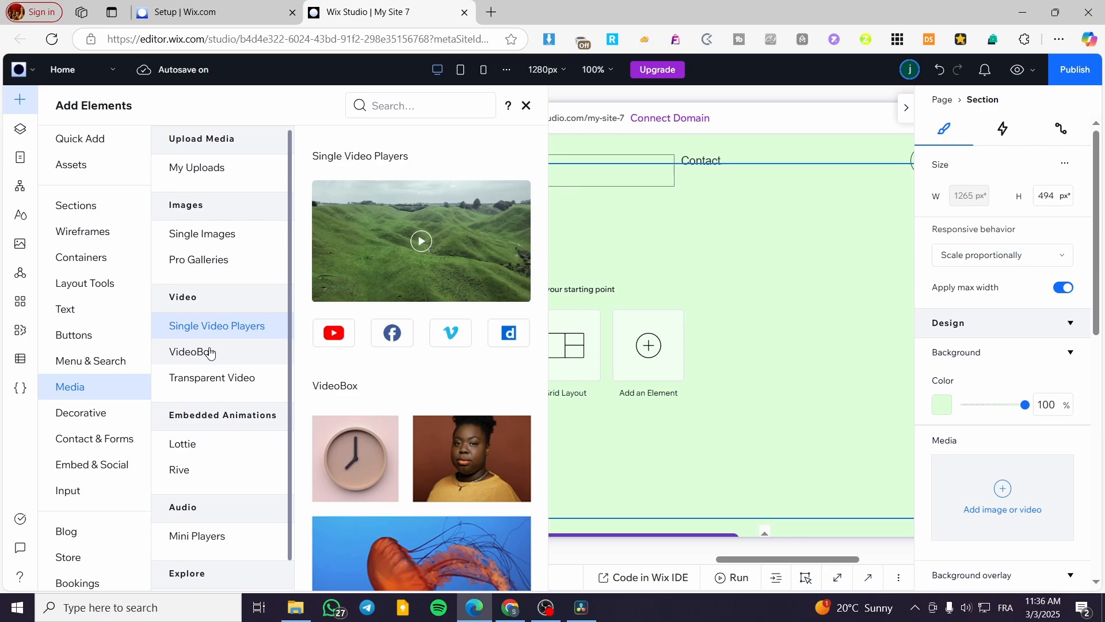
left_click(211, 352)
left_click(218, 324)
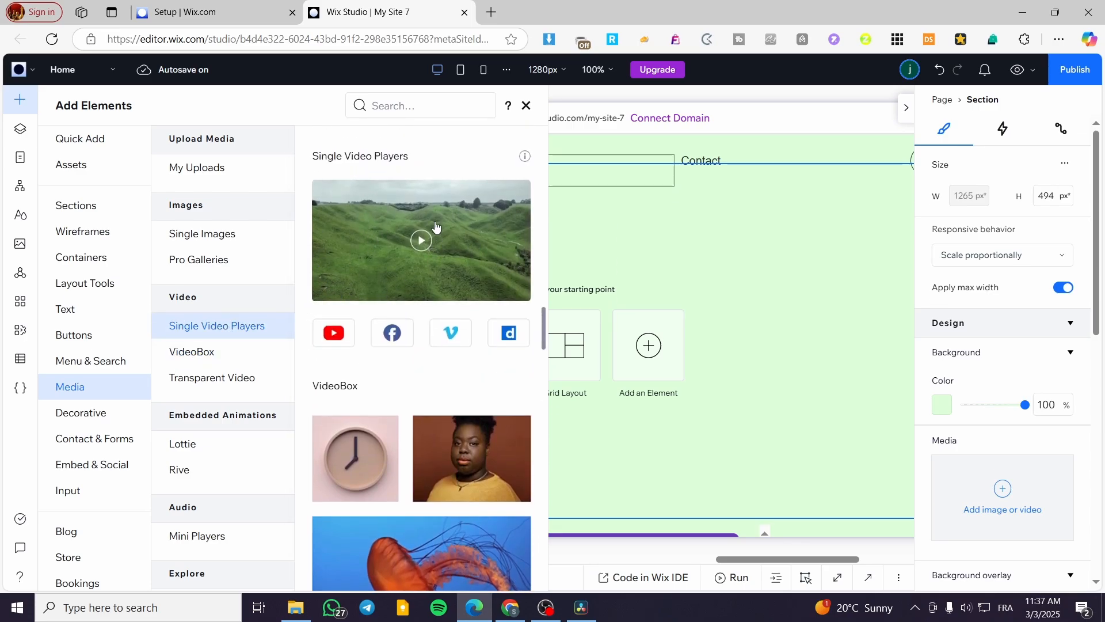
left_click_drag(436, 228, 393, 400)
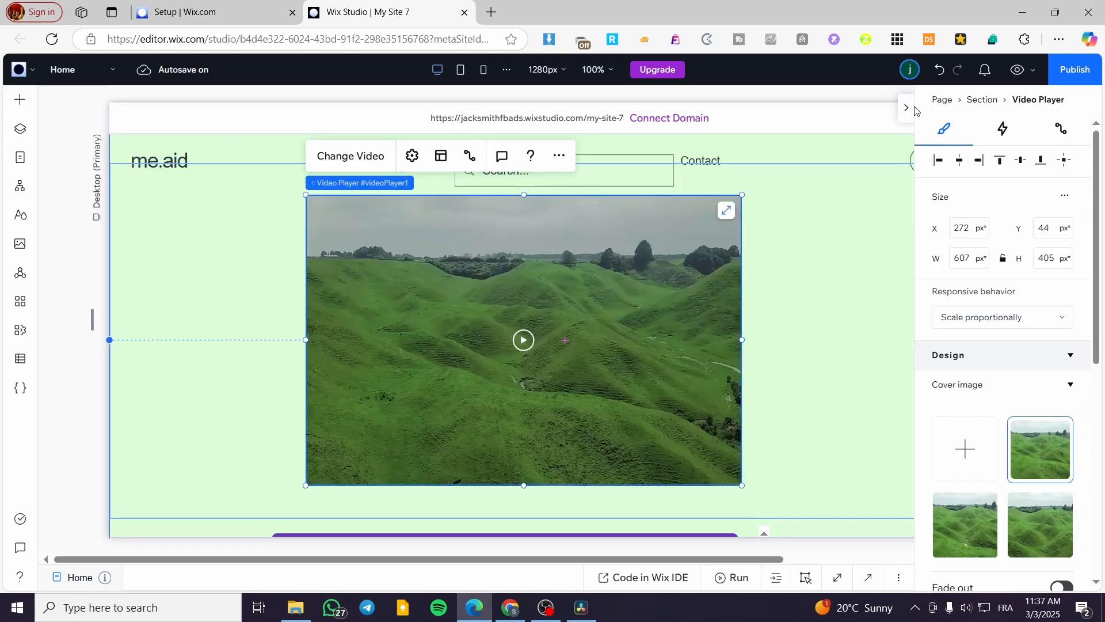
Step: Center the video player horizontally in its section and open its video settings for changing the video
left_click(908, 108)
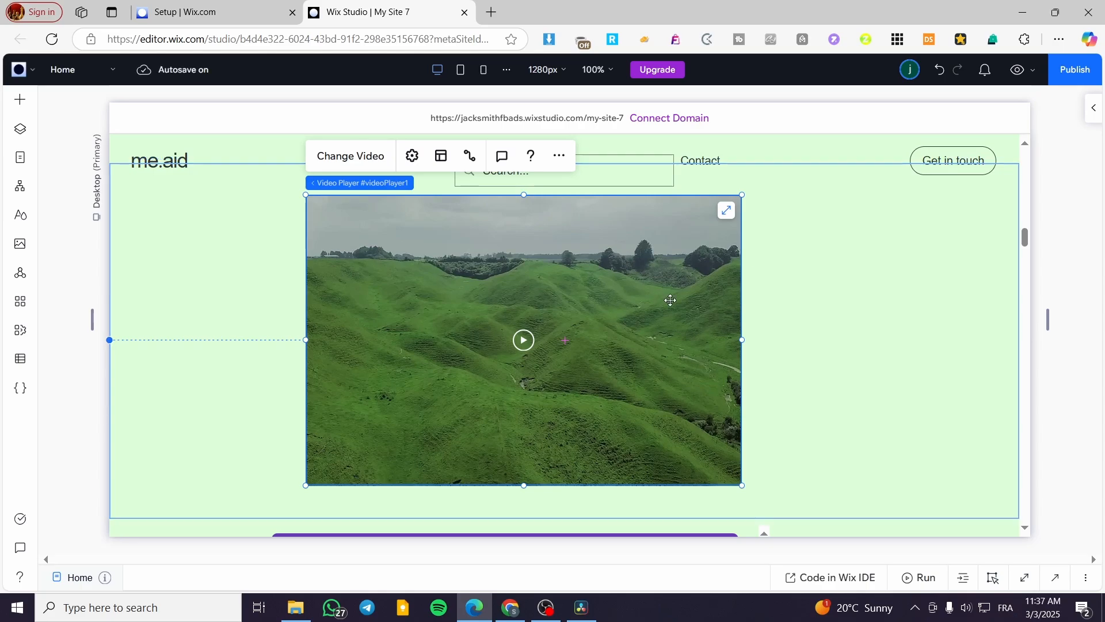
left_click_drag(670, 300, 672, 342)
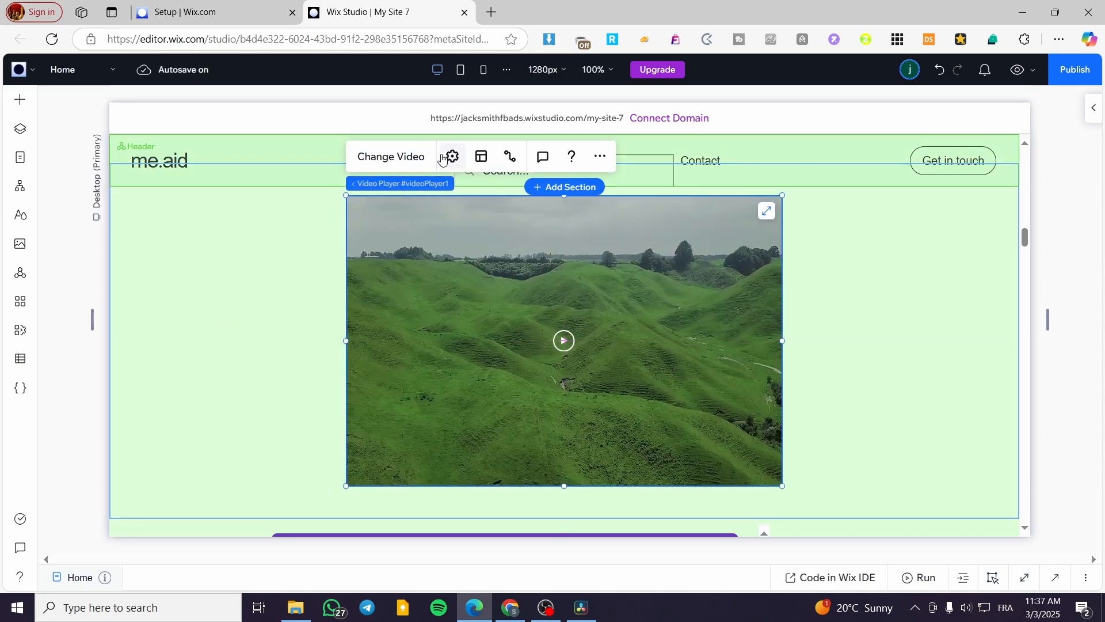
left_click(380, 157)
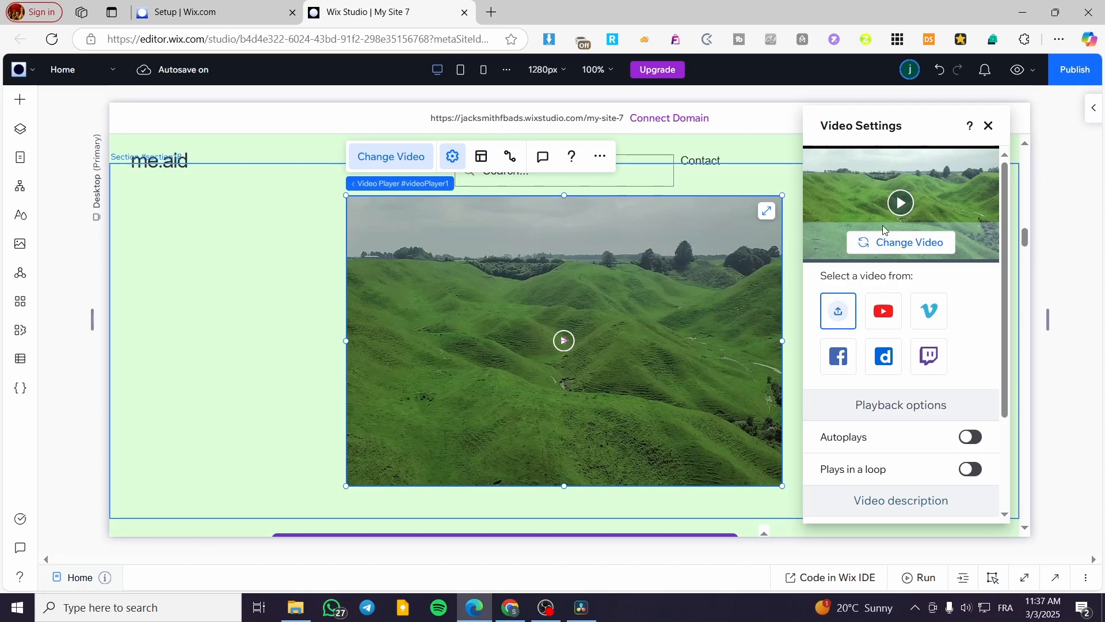
Step: Try YouTube, Vimeo and Facebook as the player's video source and return to the uploaded video
left_click(883, 311)
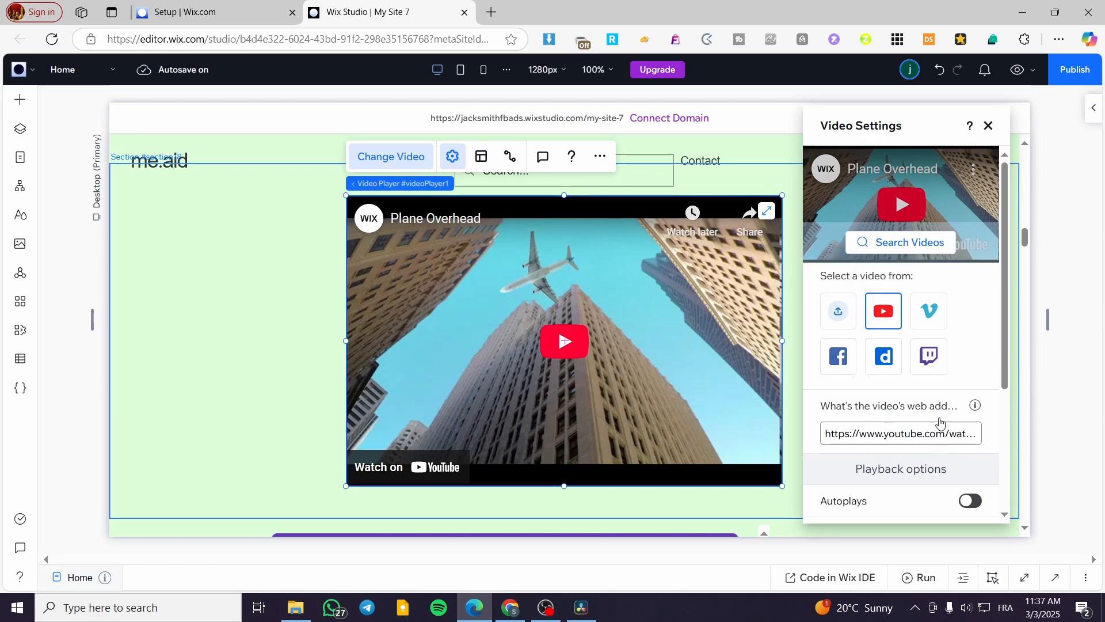
left_click(929, 314)
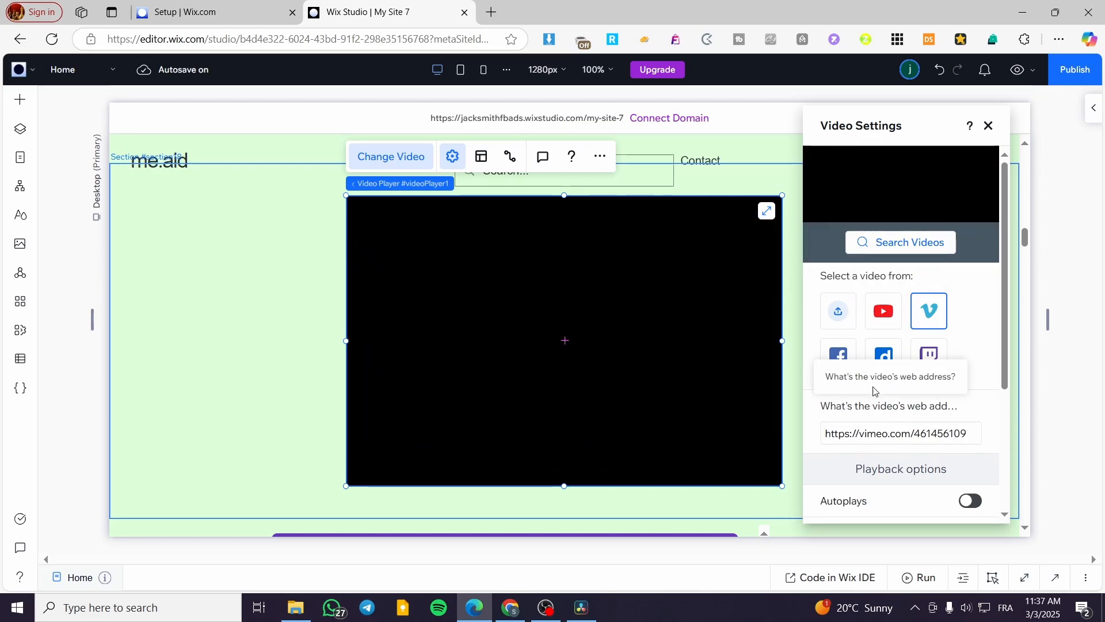
left_click(838, 356)
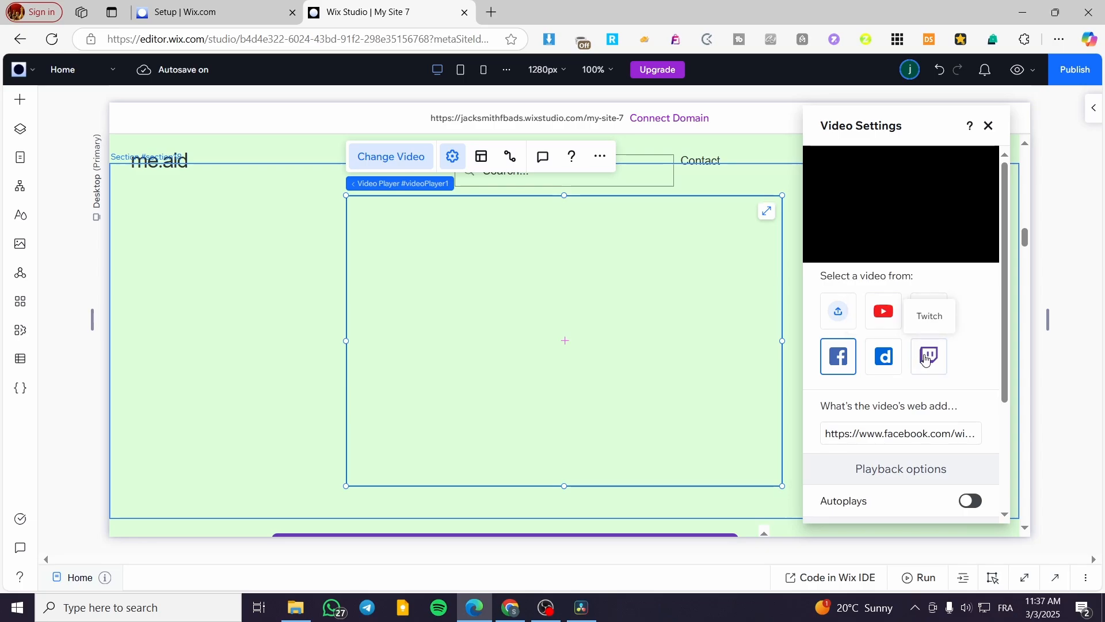
left_click(838, 311)
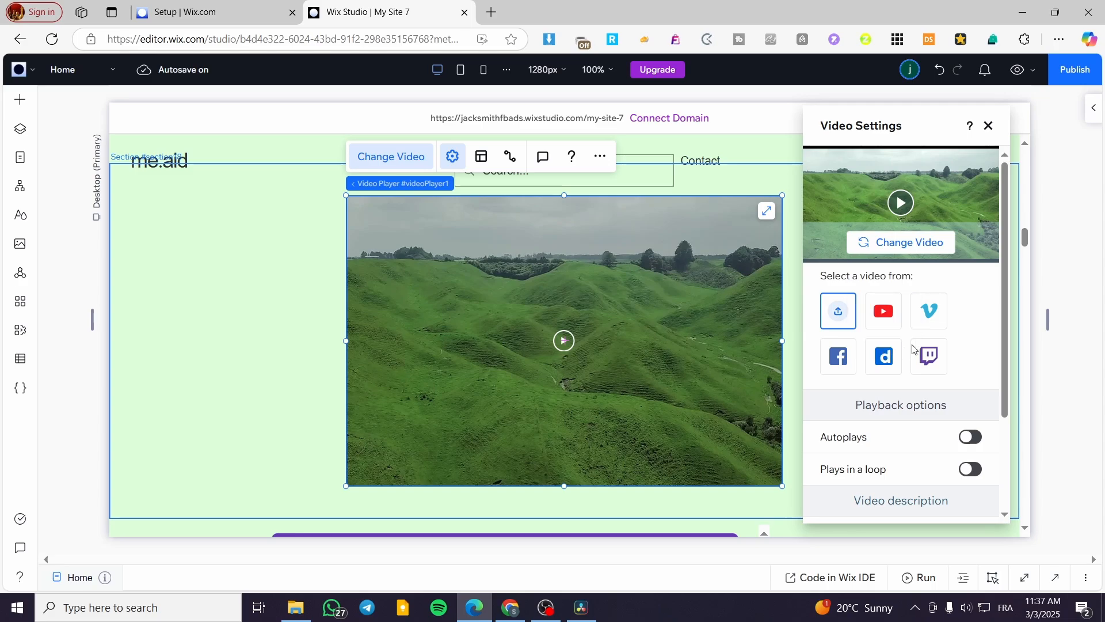
Step: Turn on autoplay and loop playback for the video player
scroll(957, 331, "down", 1)
scroll(957, 330, "down", 2)
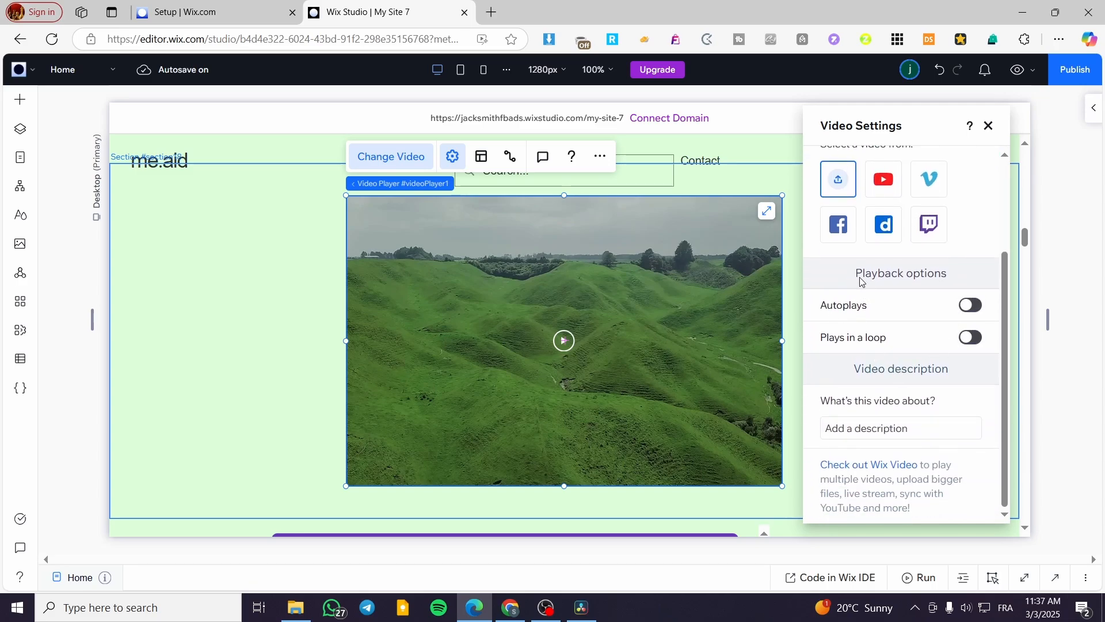
left_click(971, 308)
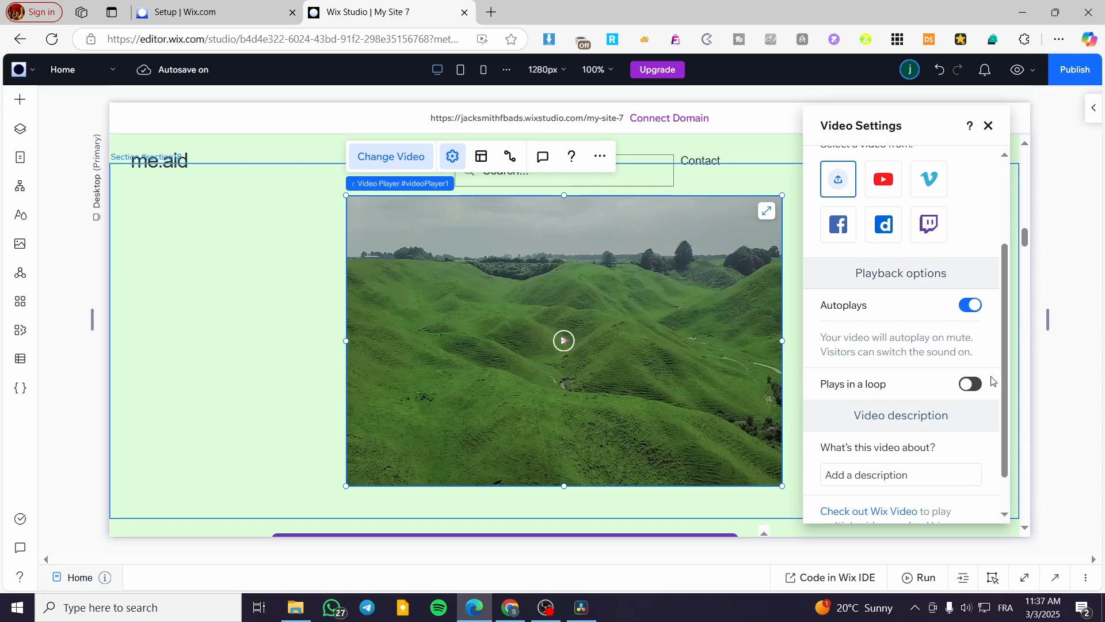
left_click(970, 385)
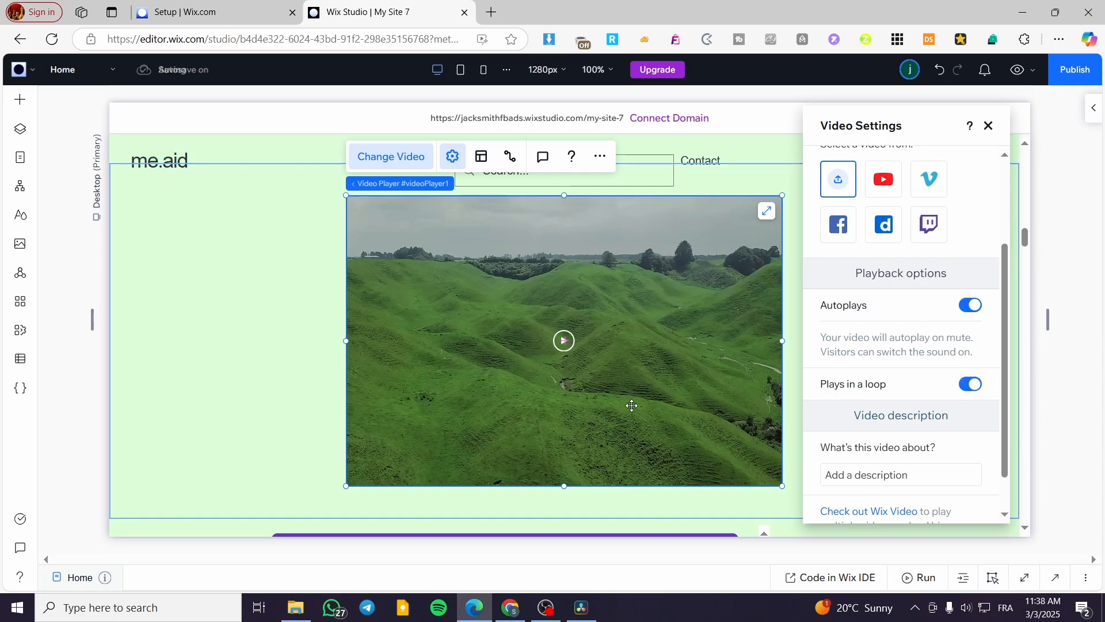
Step: Look through the Home page from the me.aid welcome section down to the video player
scroll(624, 424, "down", 10)
scroll(636, 412, "up", 5)
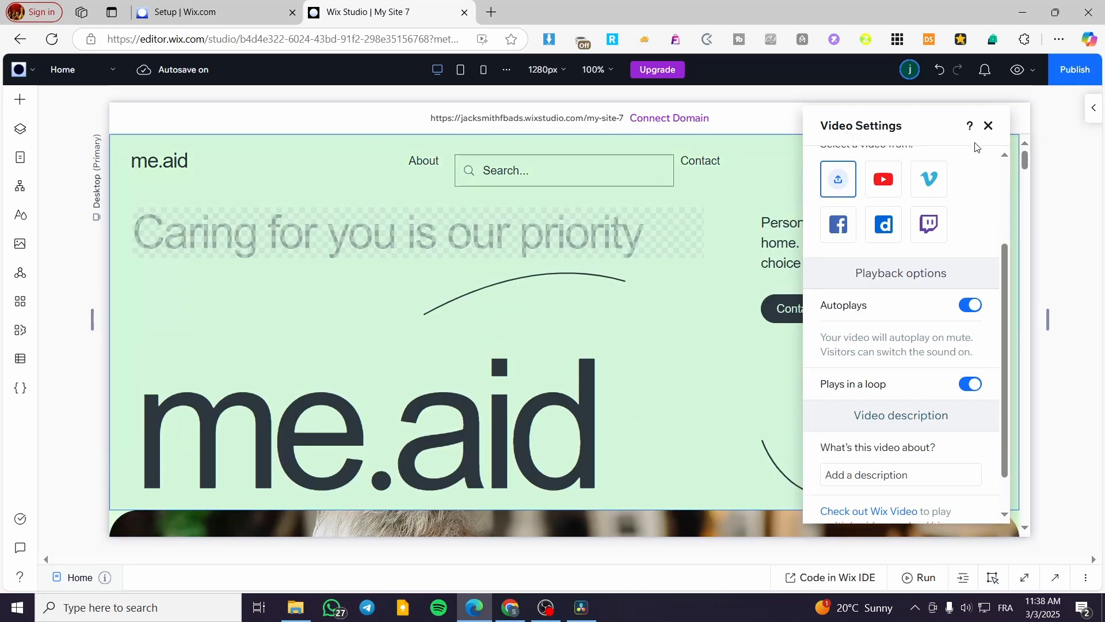
scroll(480, 390, "down", 4)
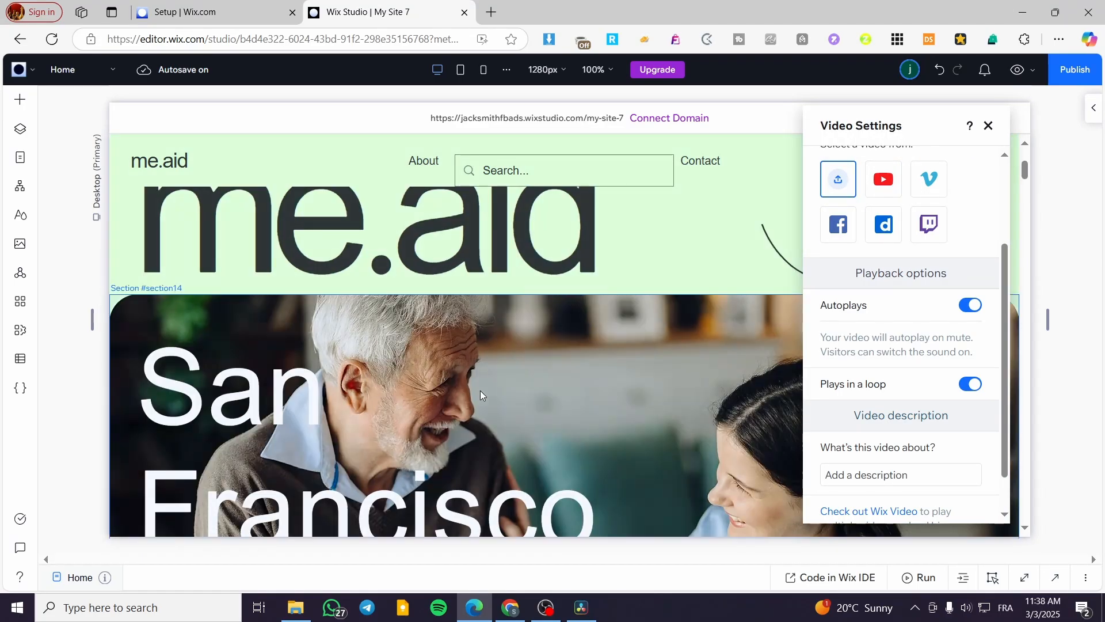
scroll(551, 478, "up", 3)
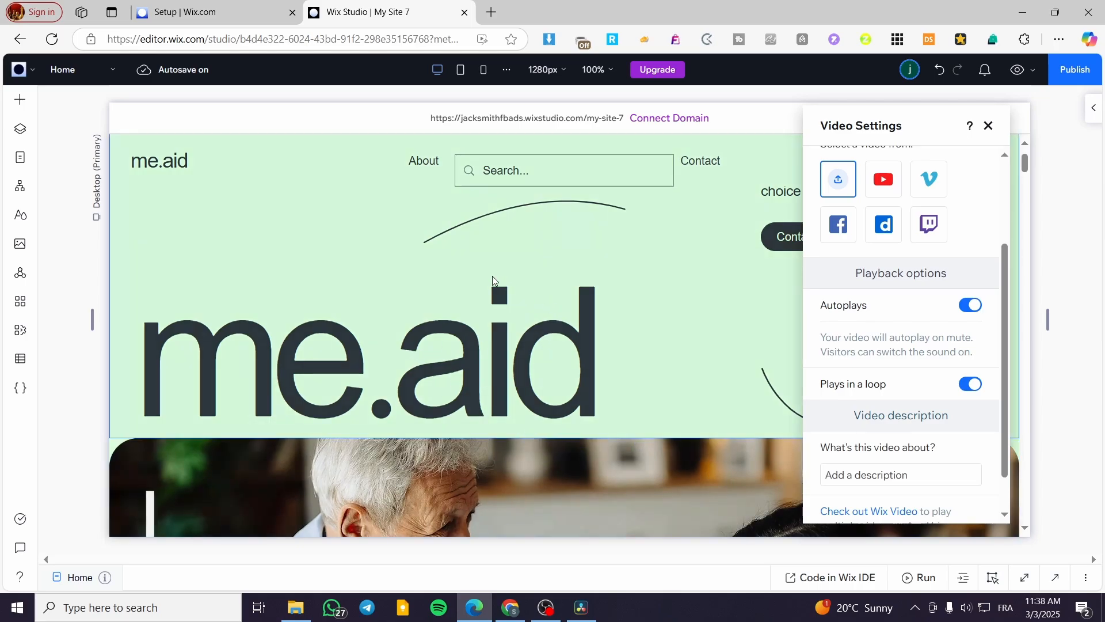
scroll(534, 363, "down", 6)
scroll(566, 371, "up", 5)
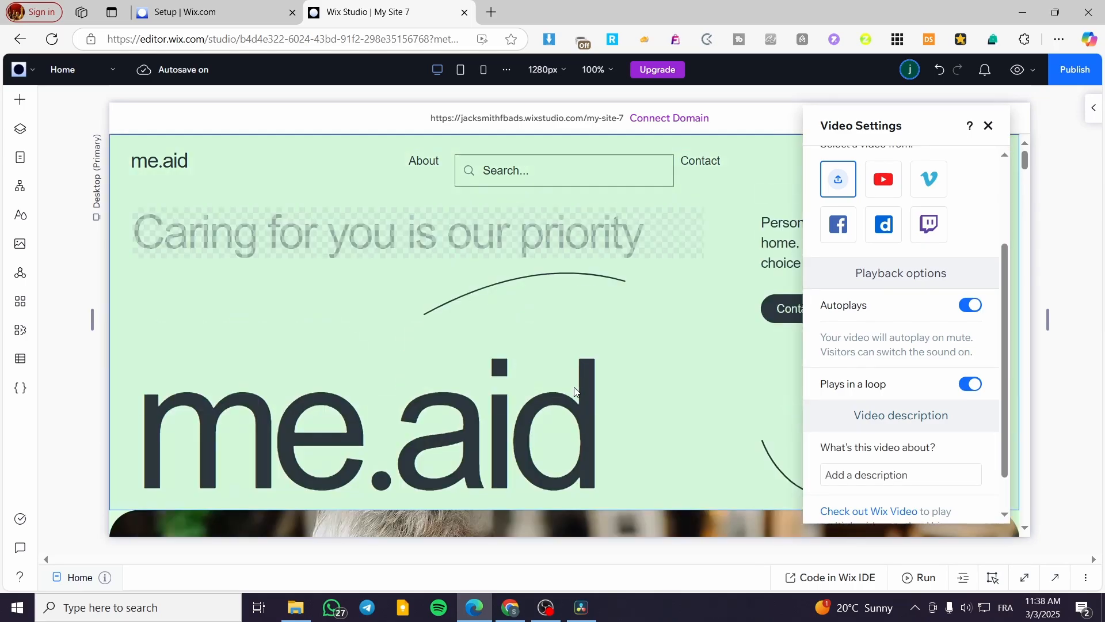
scroll(528, 372, "down", 3)
scroll(529, 376, "down", 3)
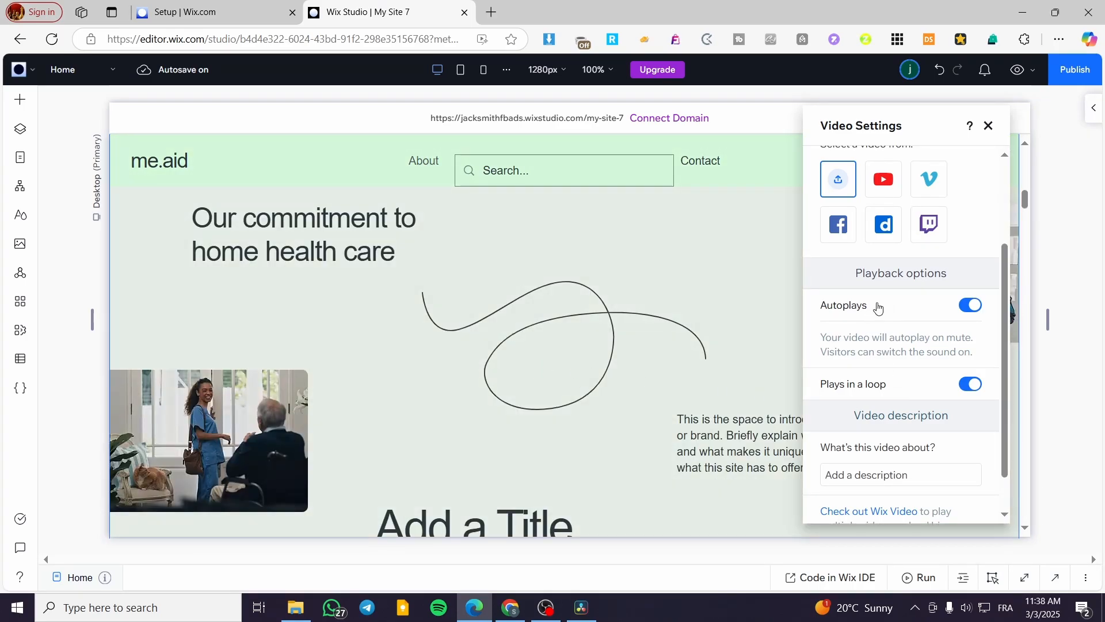
scroll(761, 343, "down", 3)
scroll(766, 350, "down", 3)
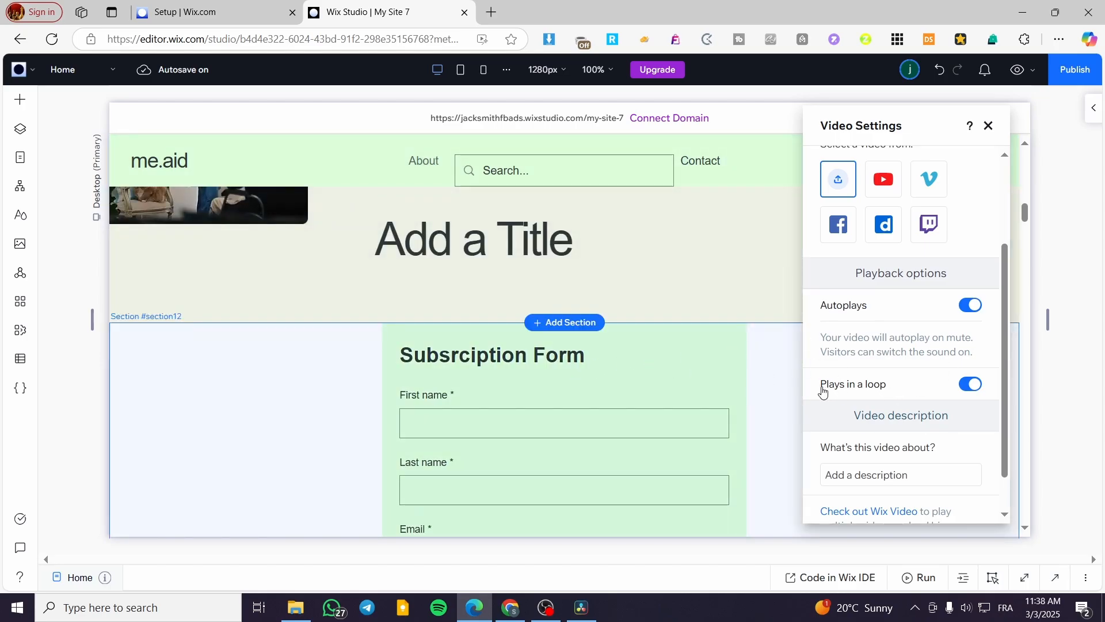
scroll(890, 379, "down", 1)
scroll(633, 313, "down", 10)
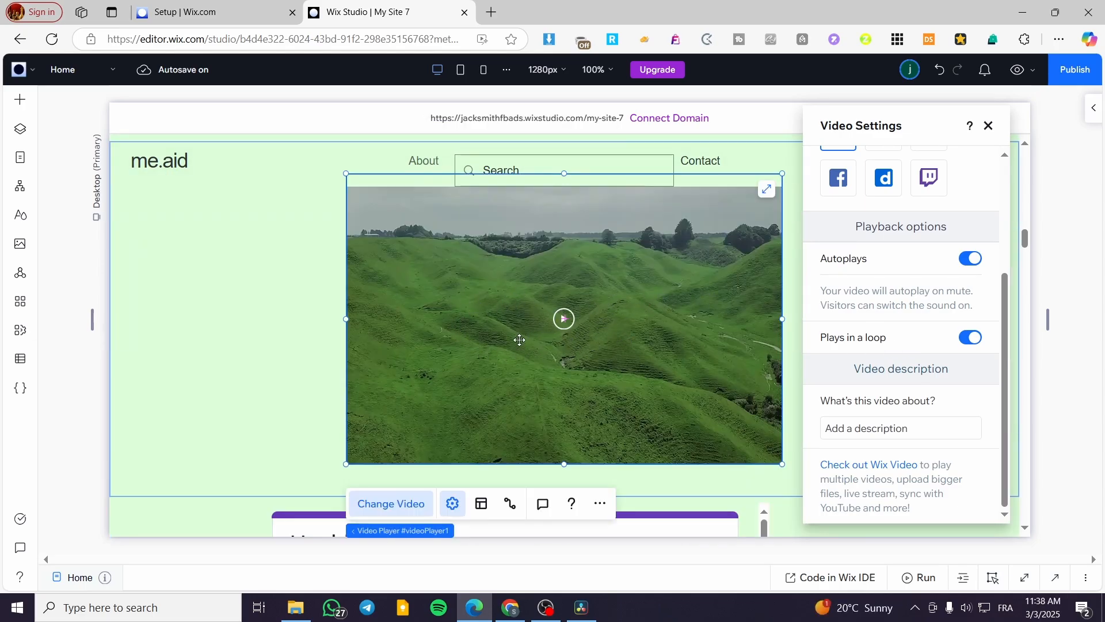
Step: Try out the video title and the play button size in the player's layout settings
left_click(479, 508)
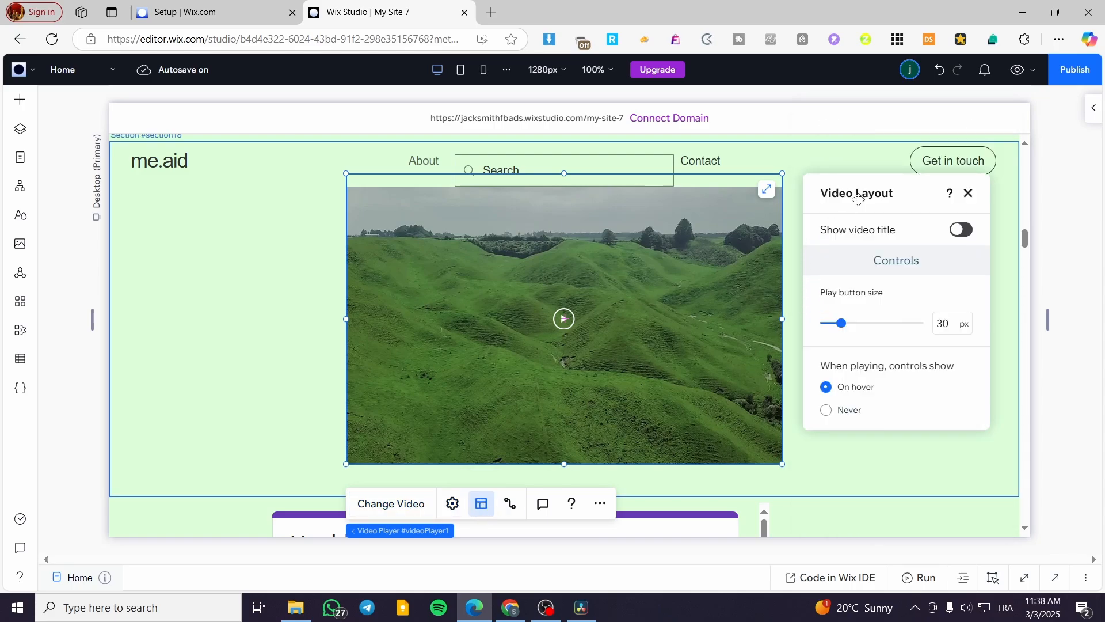
left_click(961, 231)
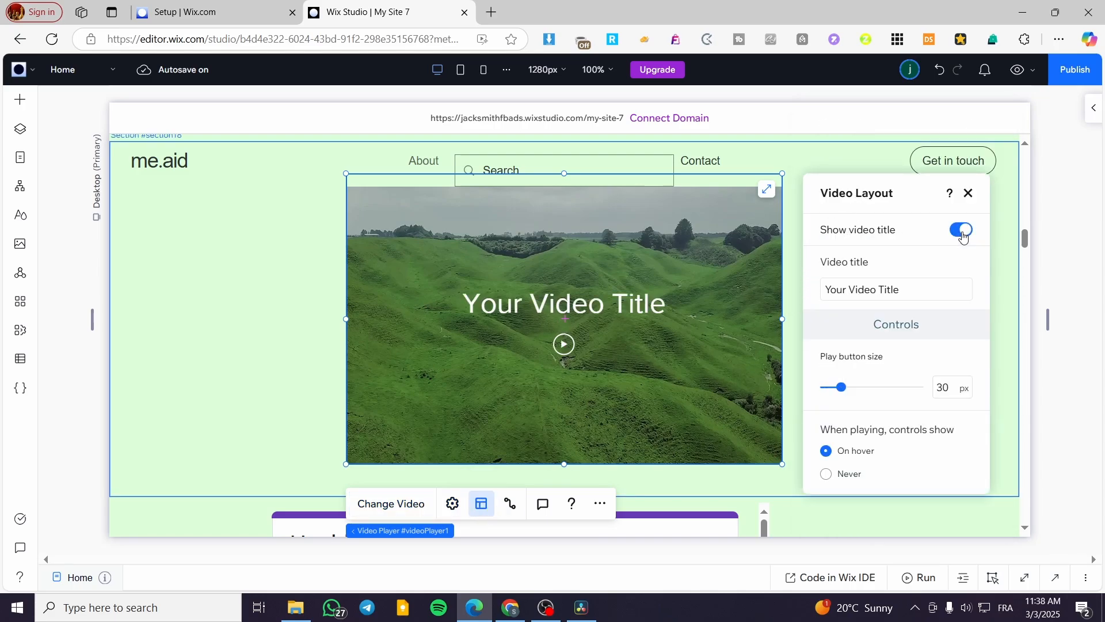
left_click(963, 232)
left_click(960, 231)
left_click(957, 231)
left_click(956, 232)
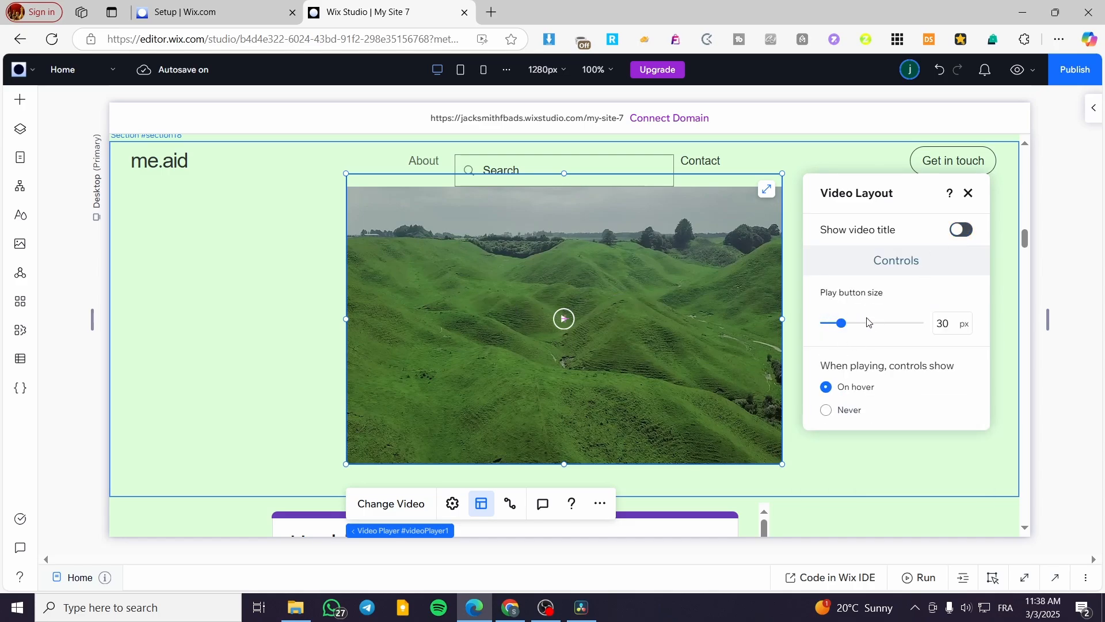
mouse_move(846, 323)
left_mouse_down()
mouse_move(916, 323)
mouse_move(844, 322)
left_mouse_up()
left_click(970, 198)
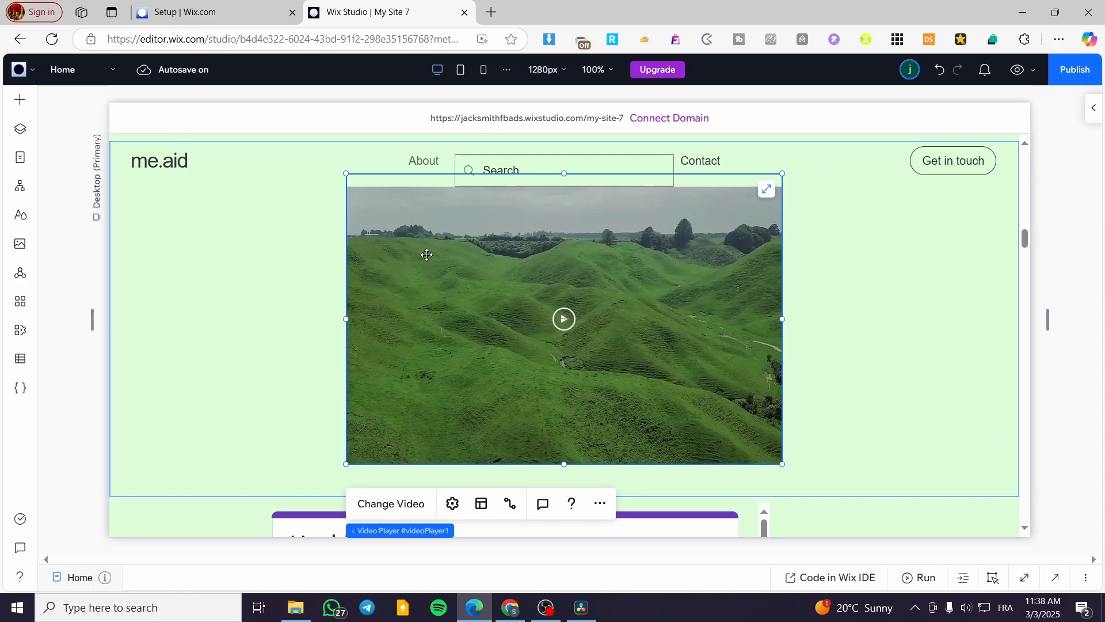
Step: Look through the additional actions available for the video player
left_click(265, 333)
left_click(454, 230)
left_click(599, 504)
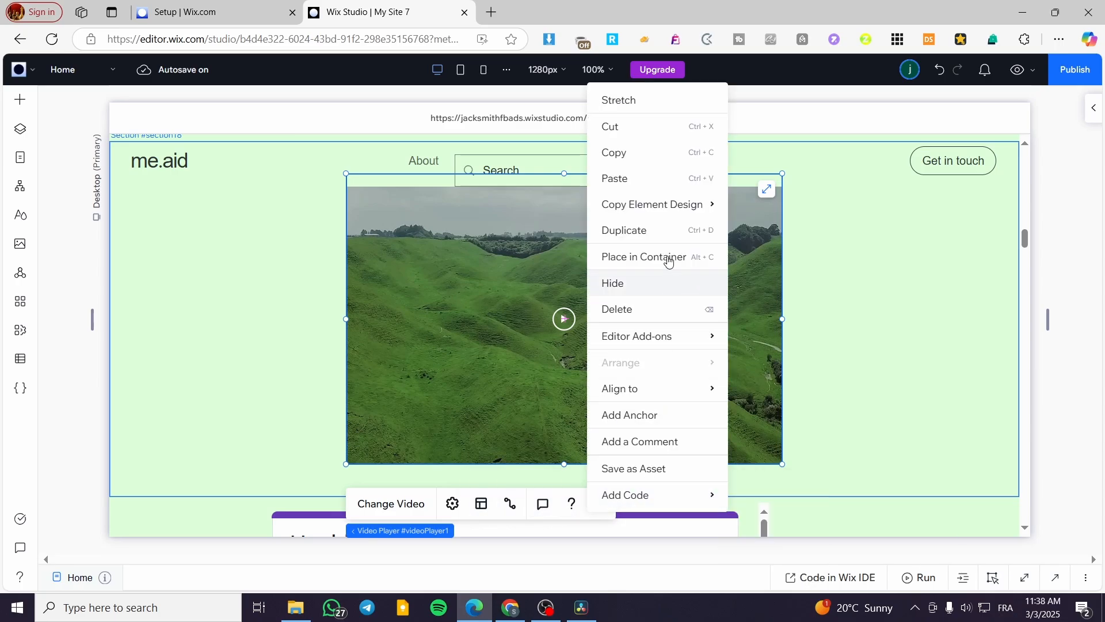
mouse_move(643, 364)
left_click(876, 234)
left_click(497, 332)
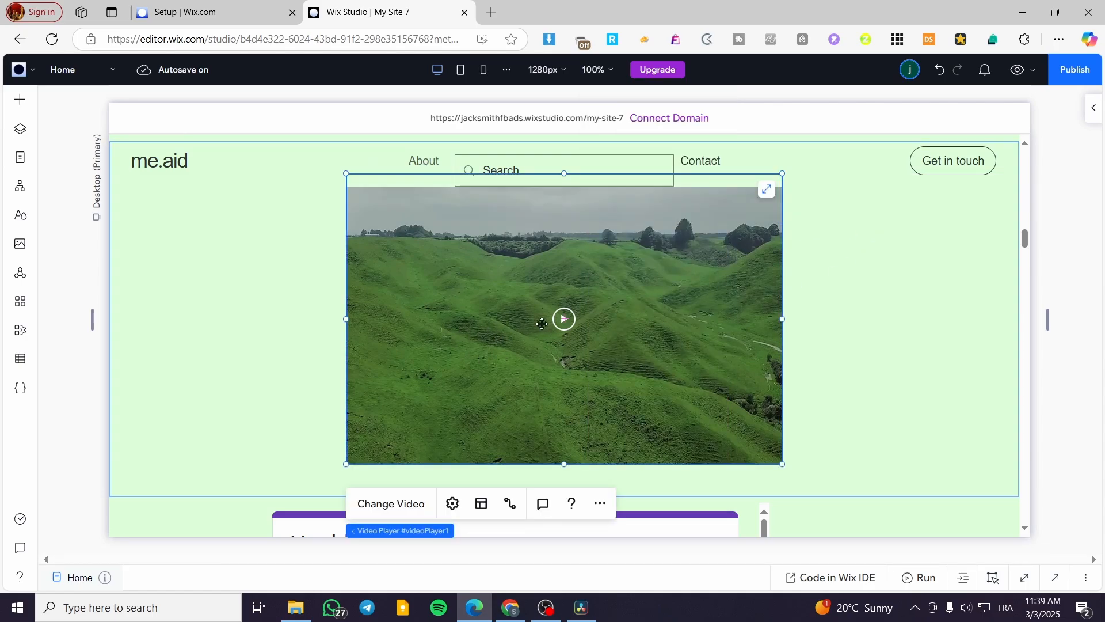
Step: Show the video player's size and design properties and check its responsive behavior options
left_click(1093, 108)
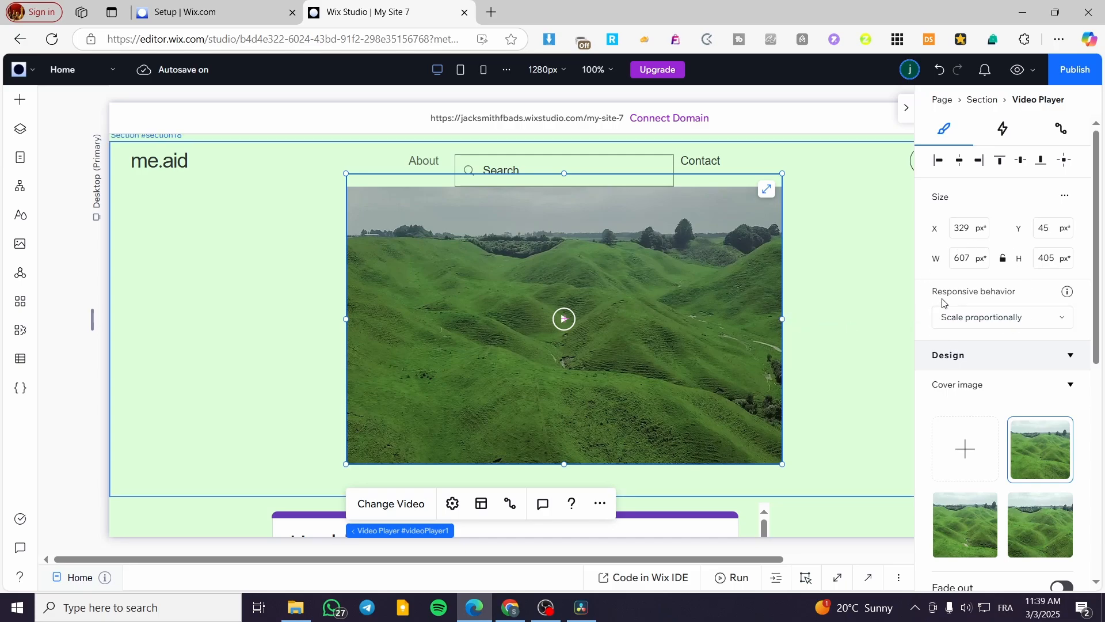
left_click(1032, 321)
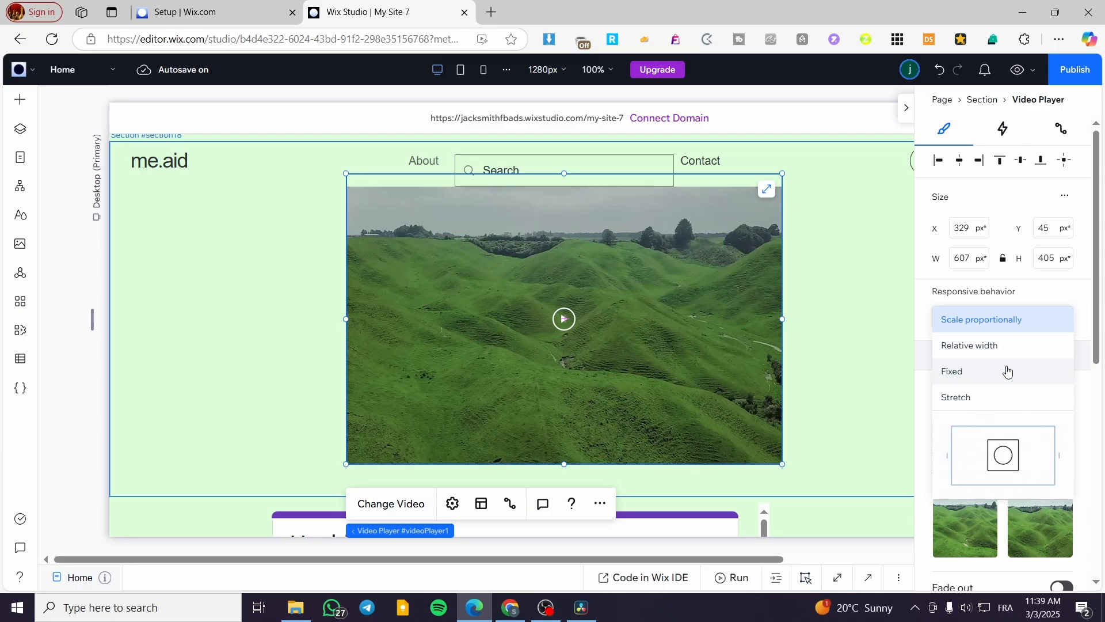
left_click(1087, 305)
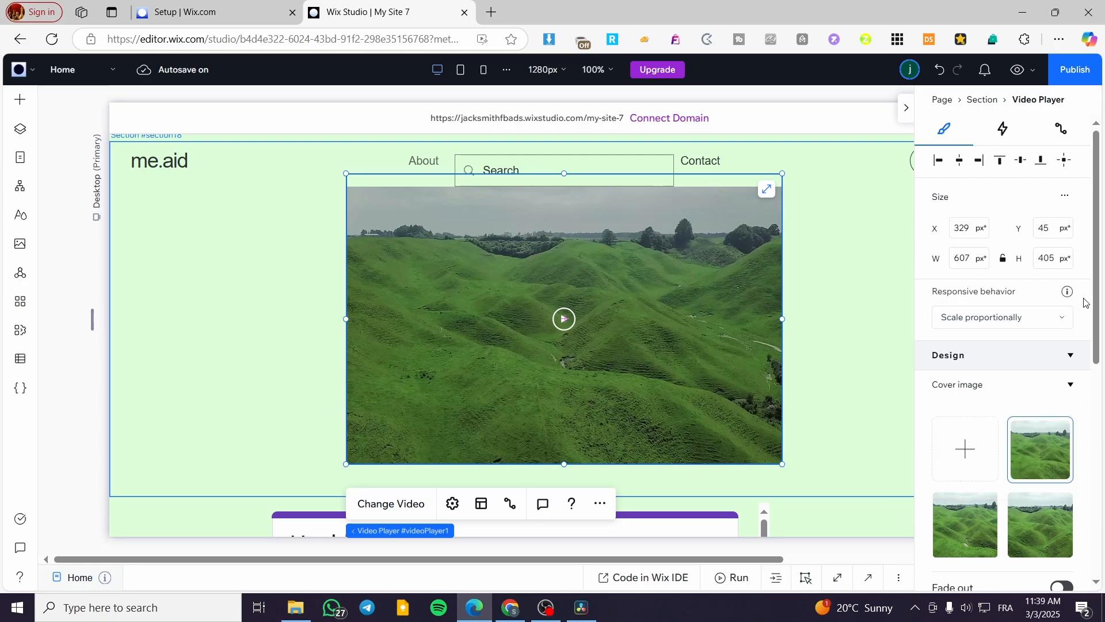
Step: Choose the first thumbnail in the second row as the video player's cover image and check the option for a custom image
scroll(1062, 373, "down", 3)
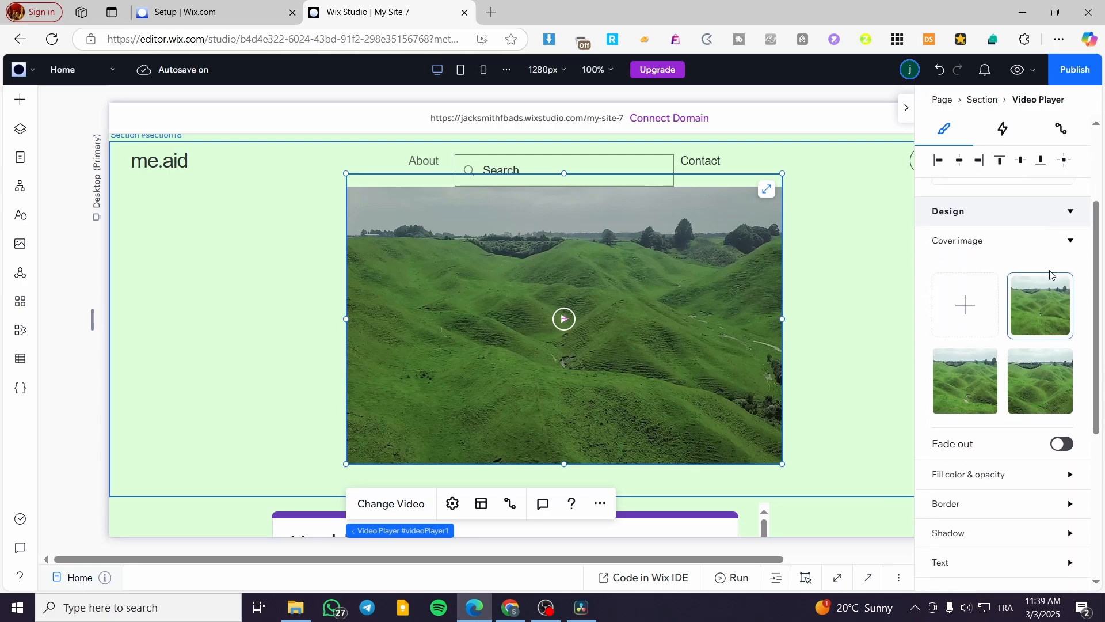
left_click(1043, 401)
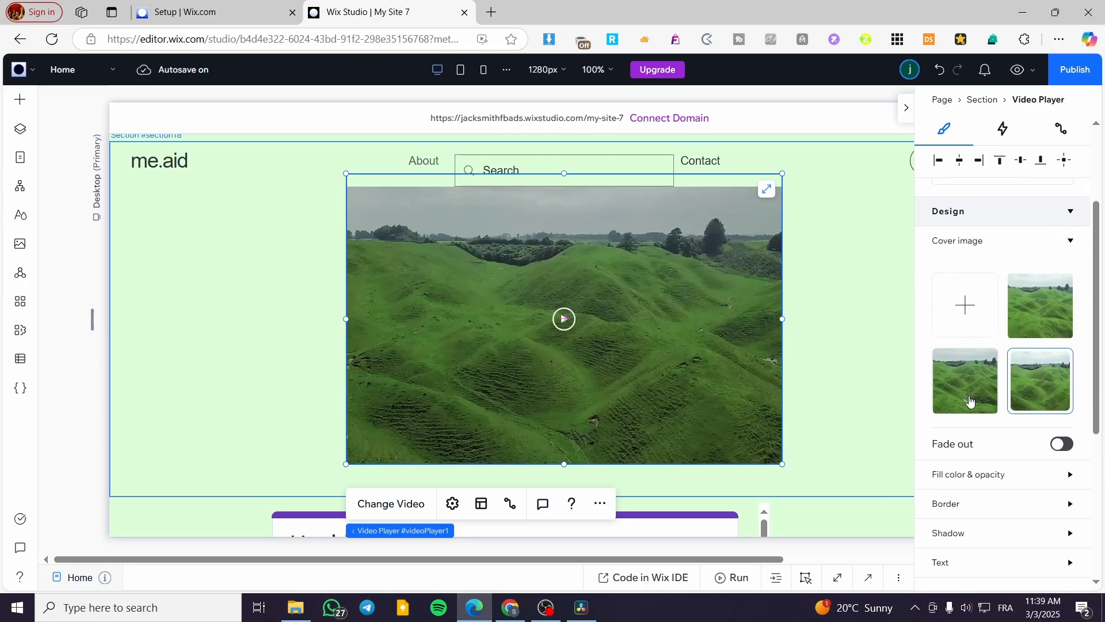
left_click(966, 401)
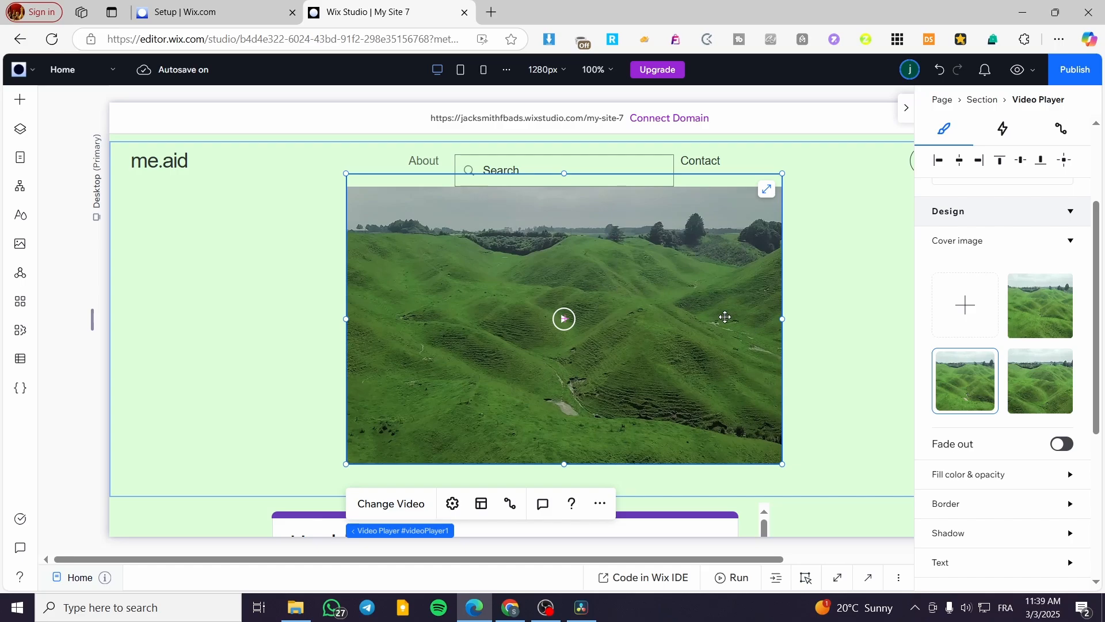
left_click(967, 306)
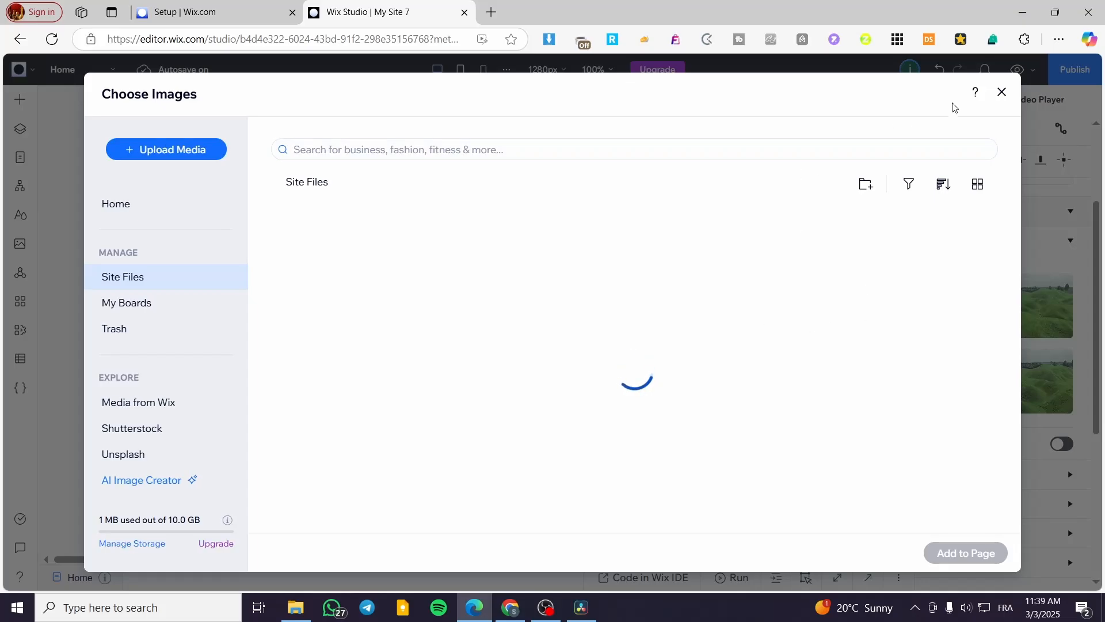
left_click(1003, 93)
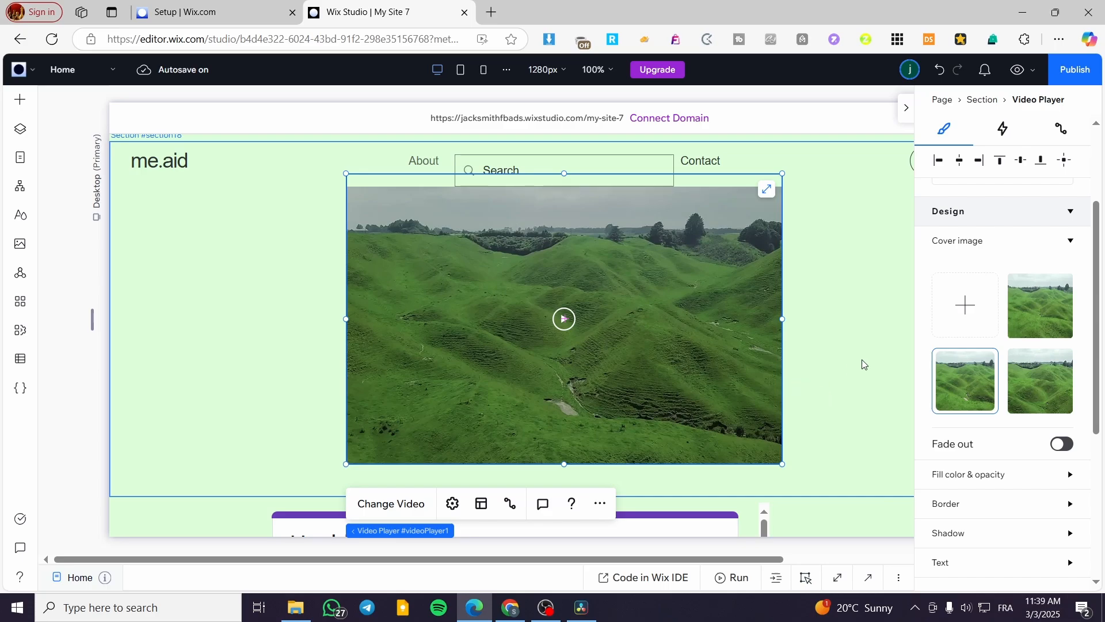
Step: Look through the video player's fade-out, shadow, position and anchor settings
left_click(1063, 448)
scroll(1040, 478, "down", 1)
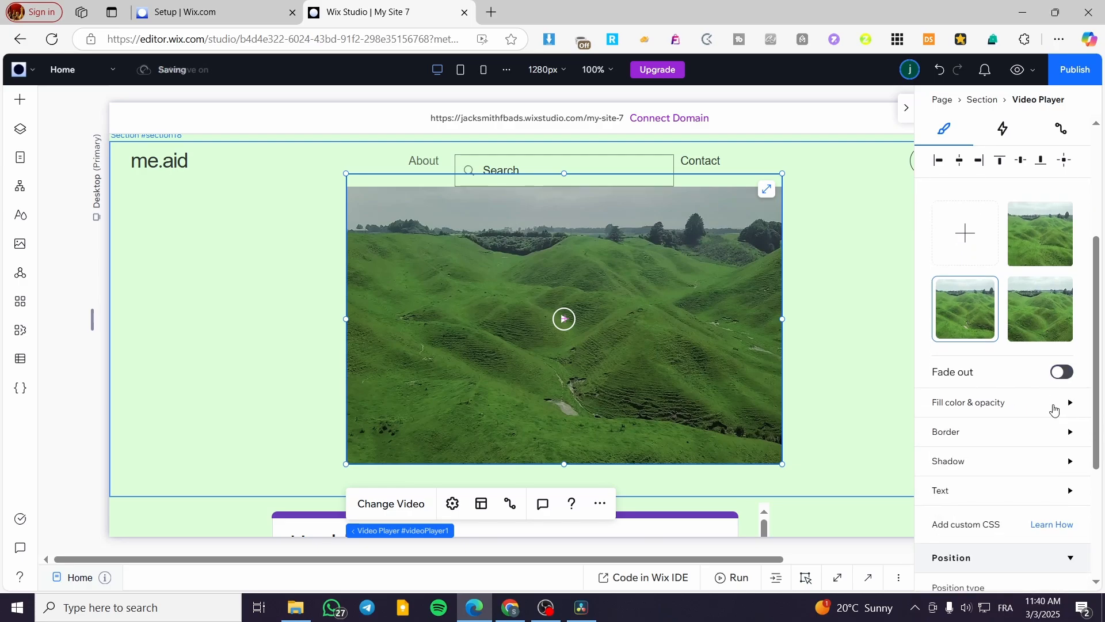
left_click(994, 466)
left_click(993, 468)
scroll(1011, 476, "down", 3)
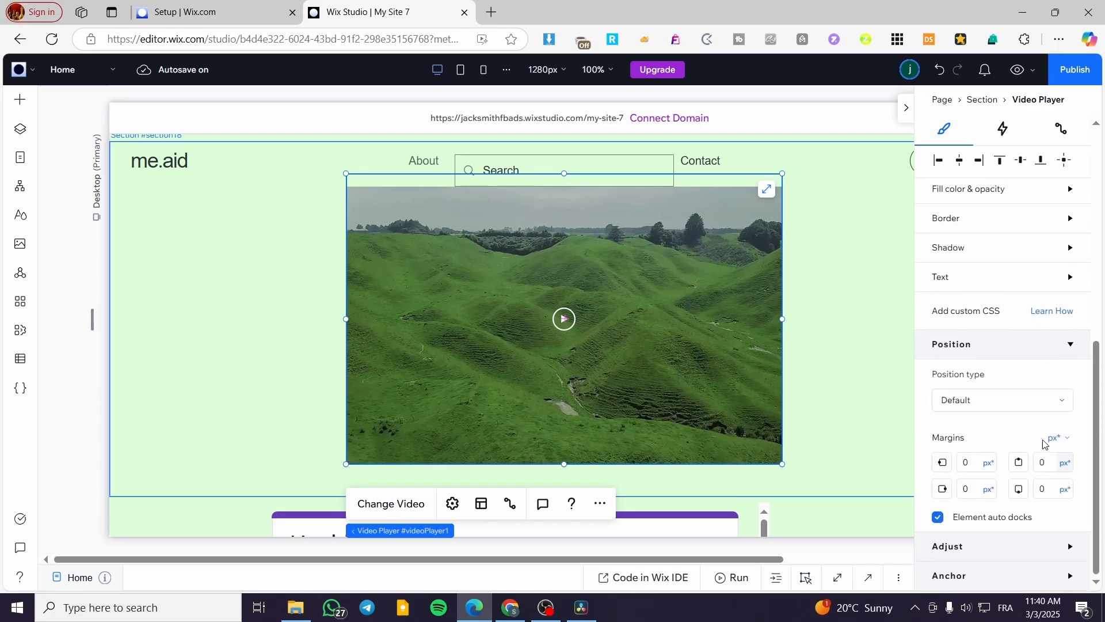
scroll(1043, 442, "up", 4)
scroll(1036, 436, "down", 4)
left_click(998, 585)
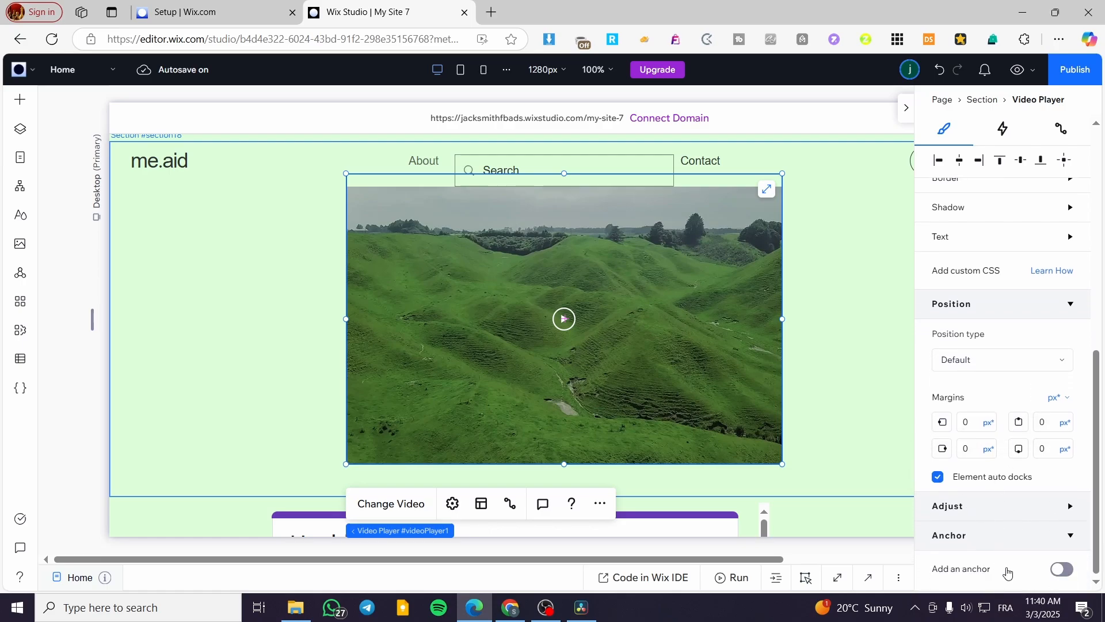
left_click(1006, 529)
Step: Move the video player to the left side of its section, about 71 px from the left edge and 36 px from the top
scroll(799, 461, "up", 7)
scroll(462, 324, "down", 6)
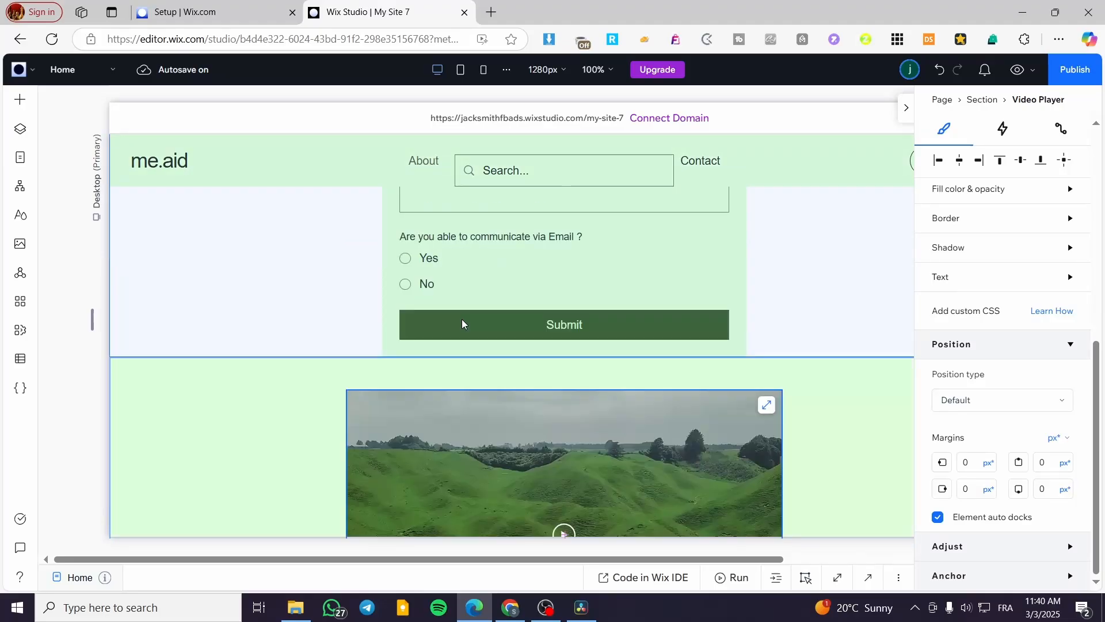
left_click(818, 280)
left_click_drag(642, 360, 457, 360)
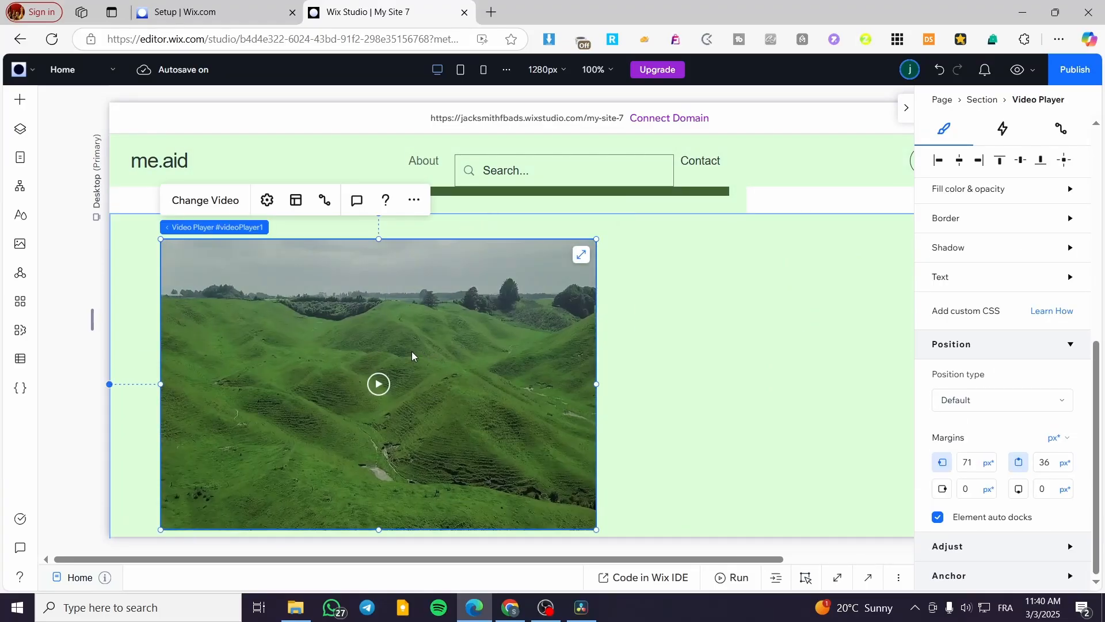
Step: Browse the single video player and VideoBox elements, and look through the Media from Wix library of additional videos
left_click(21, 104)
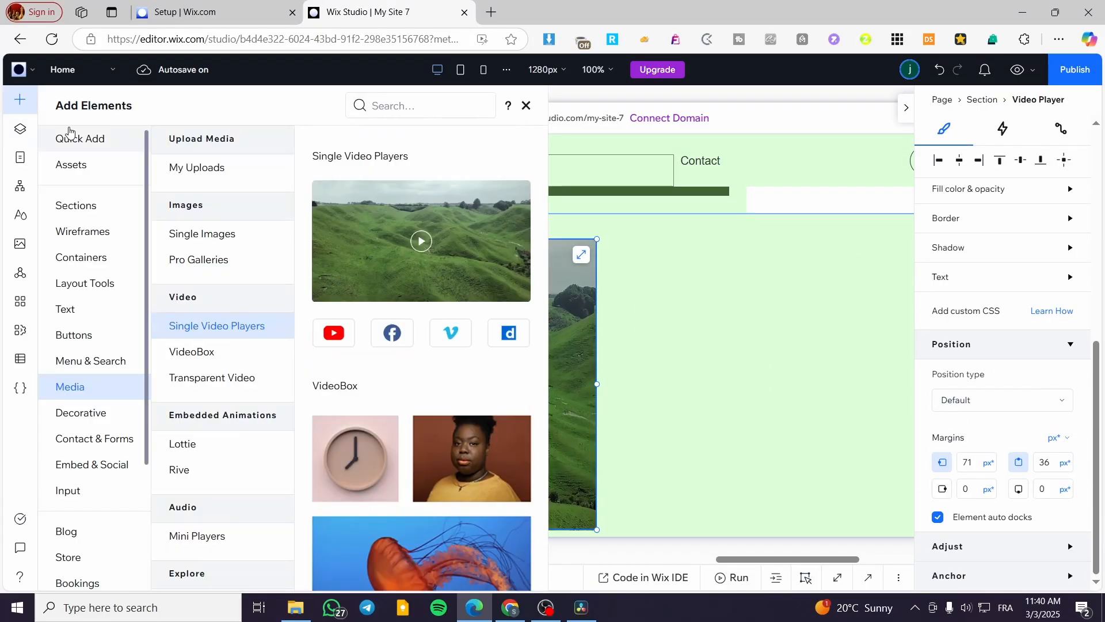
left_click(213, 353)
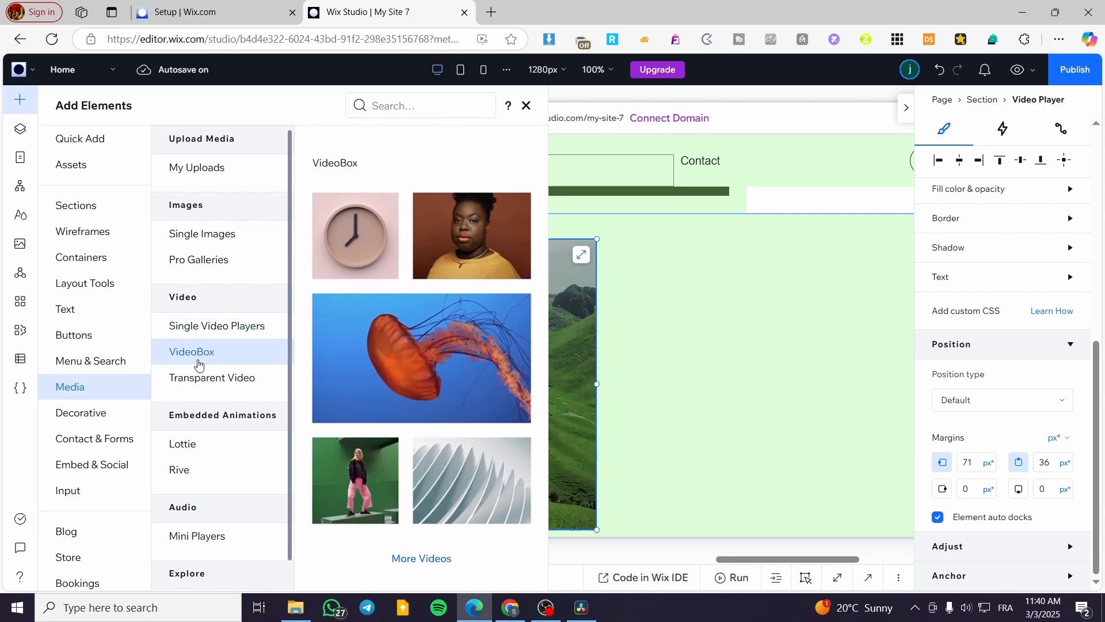
scroll(434, 308, "up", 3)
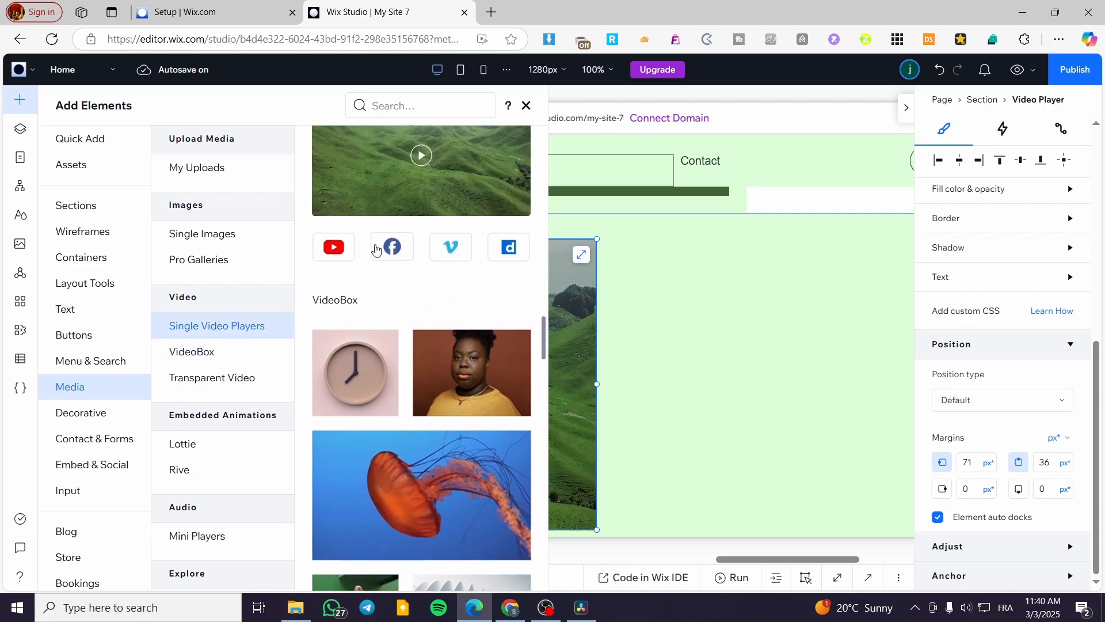
left_click(212, 353)
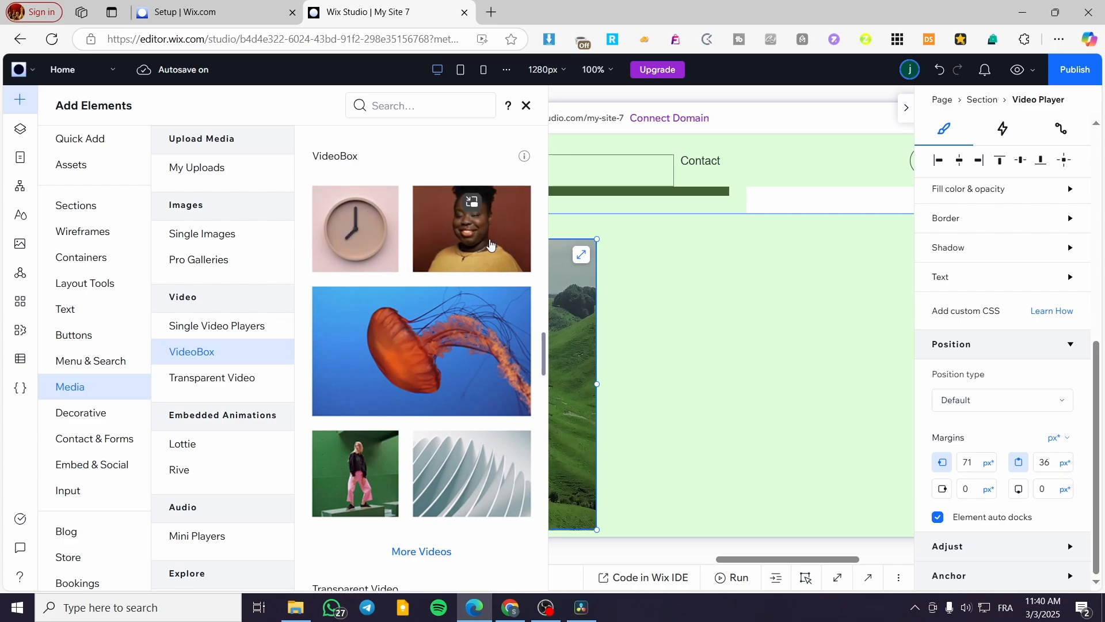
left_click(447, 556)
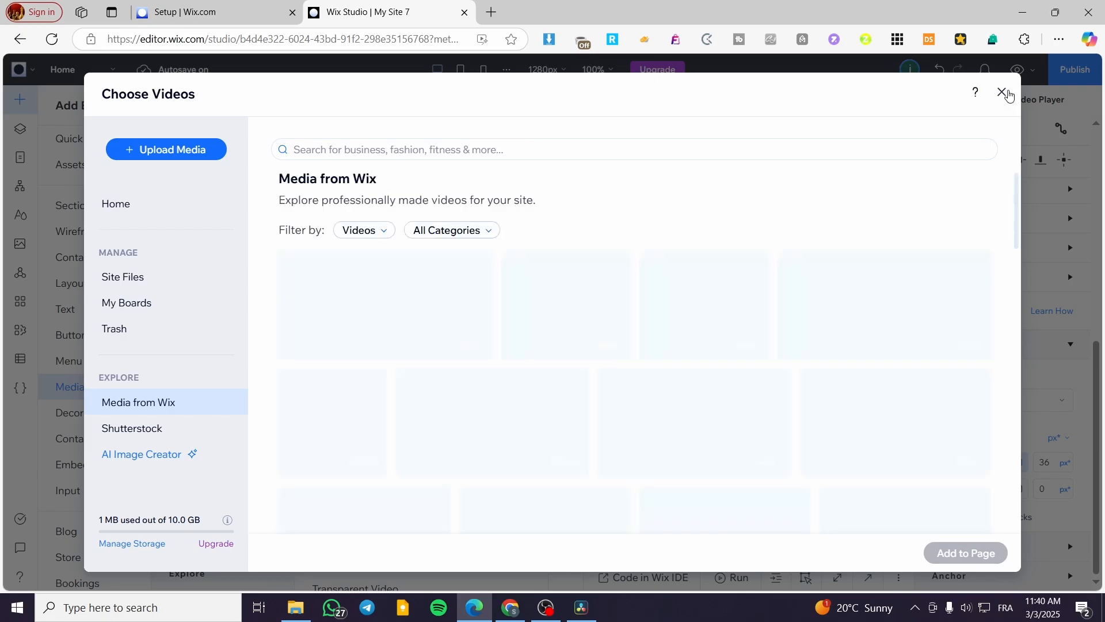
left_click(1002, 92)
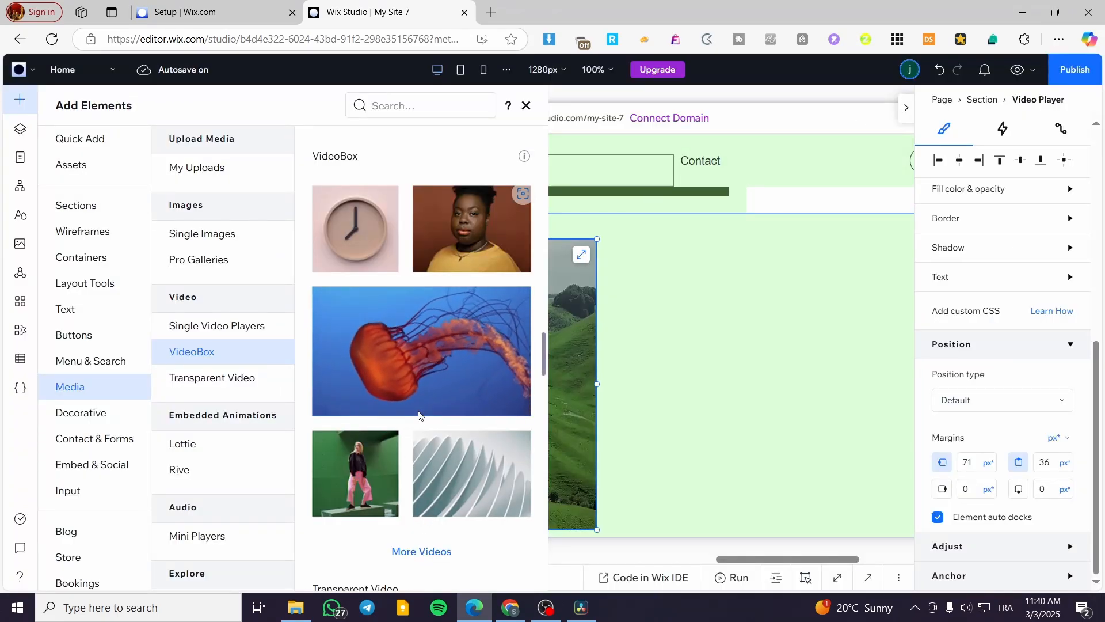
left_click(411, 550)
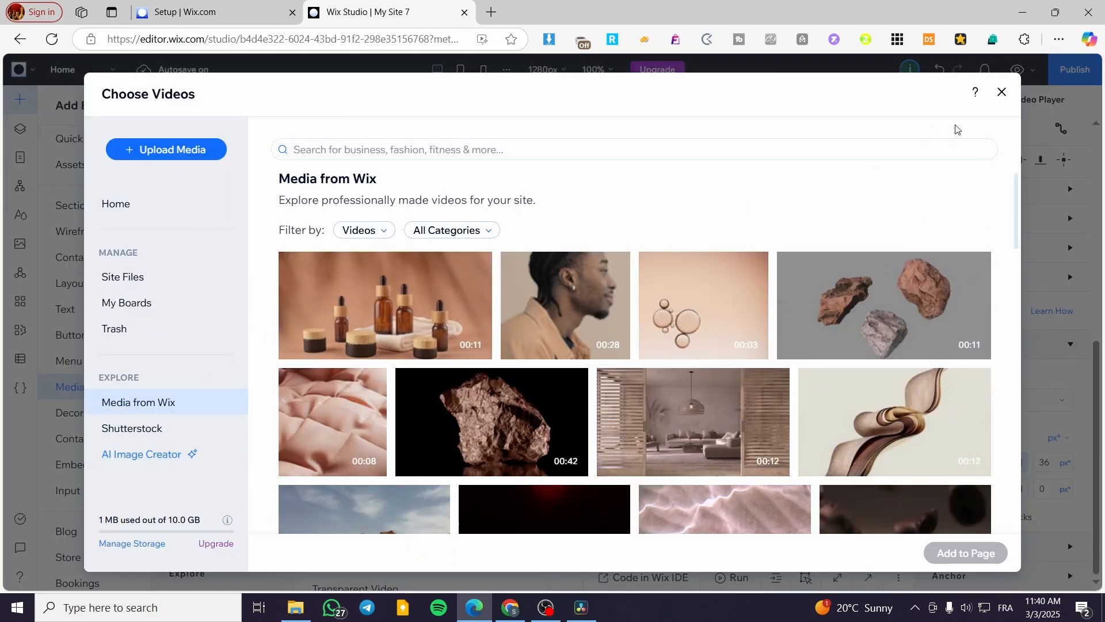
left_click(1002, 93)
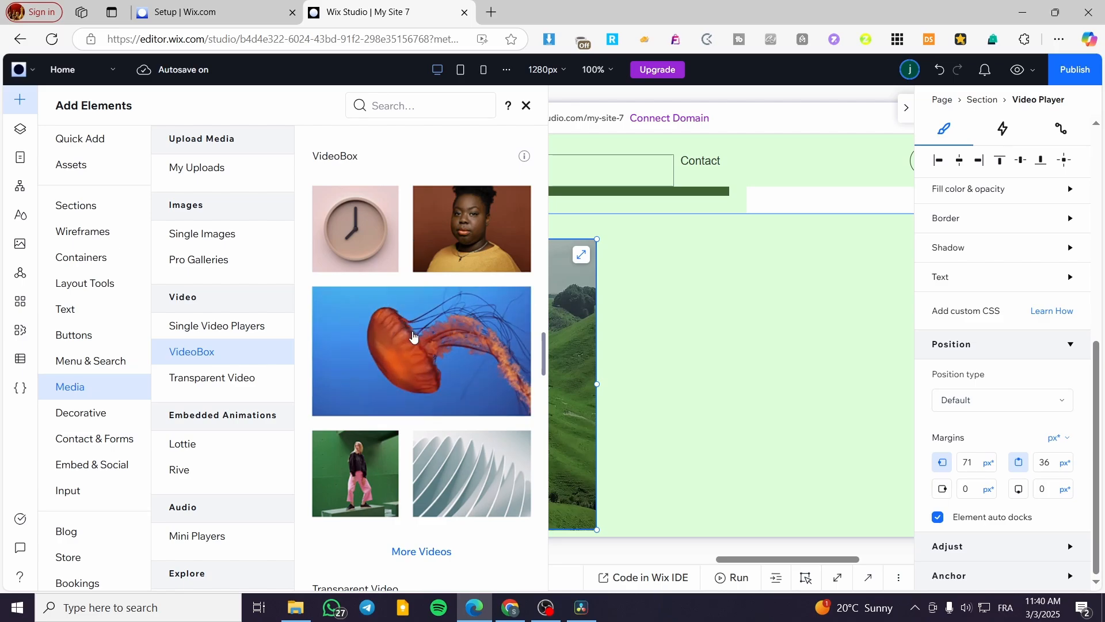
Step: Add the jellyfish VideoBox beside the video player, about 85 px from the section's top edge, and check its play button's properties
left_click_drag(490, 346, 744, 331)
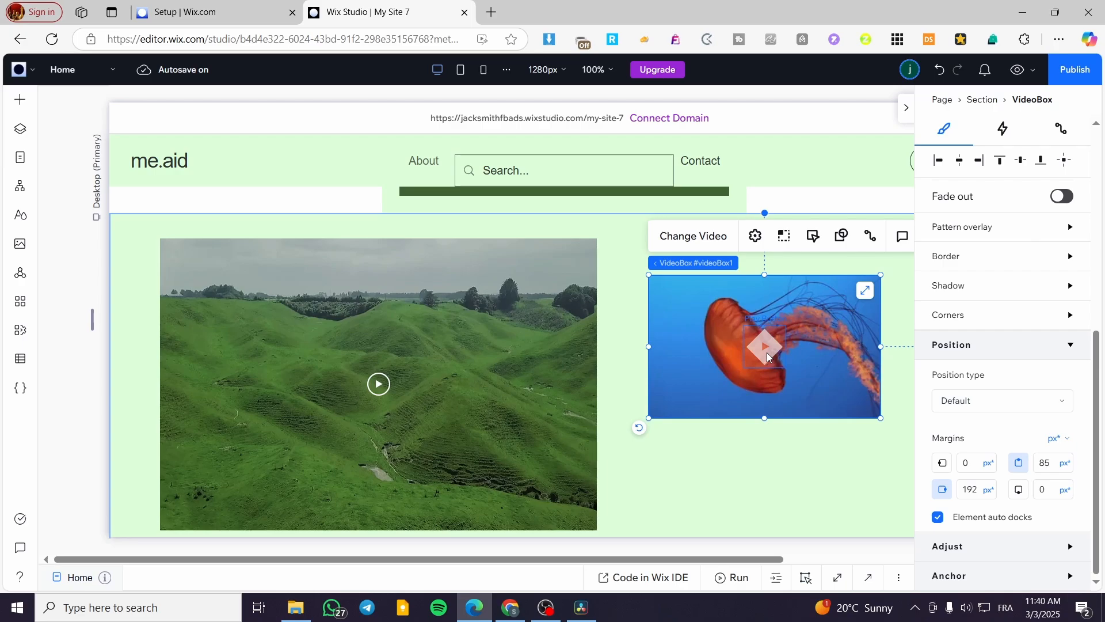
left_click(774, 357)
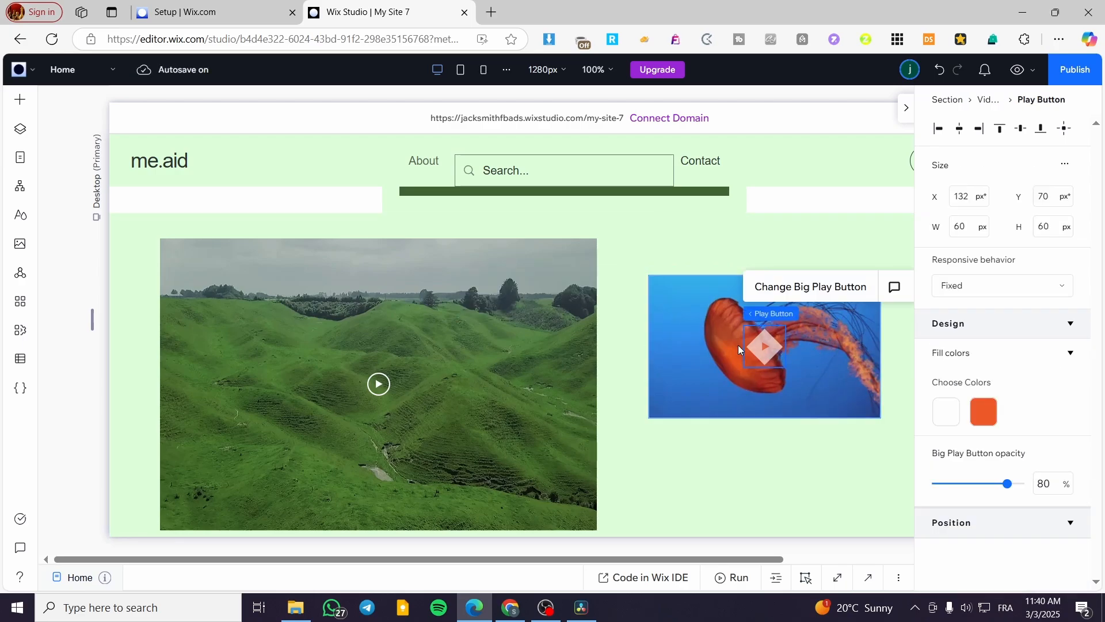
left_click(666, 327)
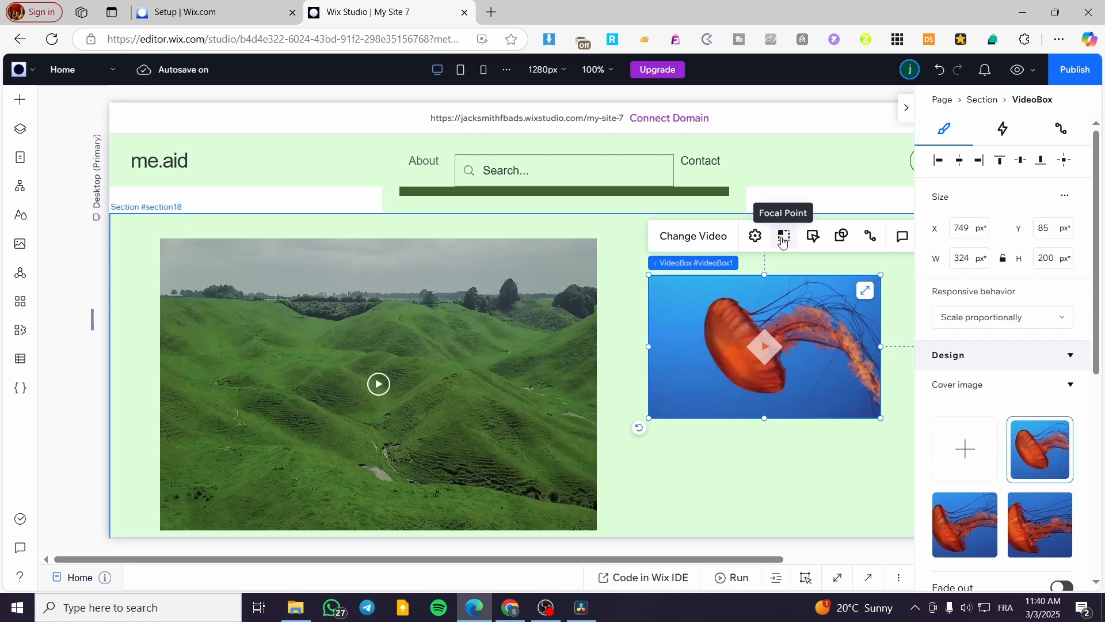
Step: Check the VideoBox's general settings, including the options for changing the video and adding alt text
left_click(909, 110)
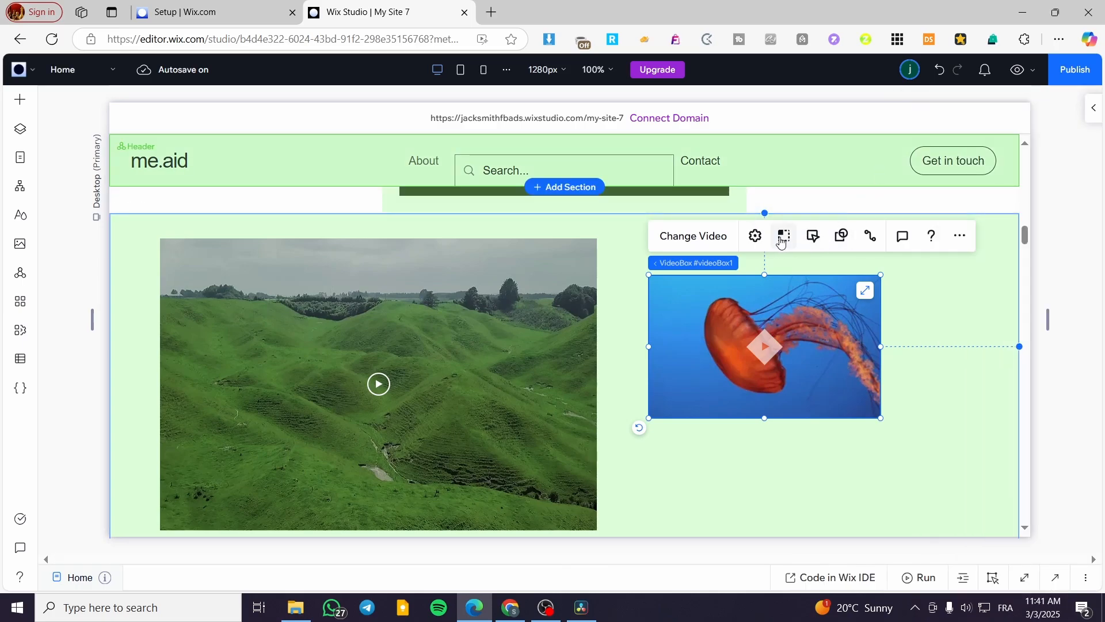
left_click(754, 243)
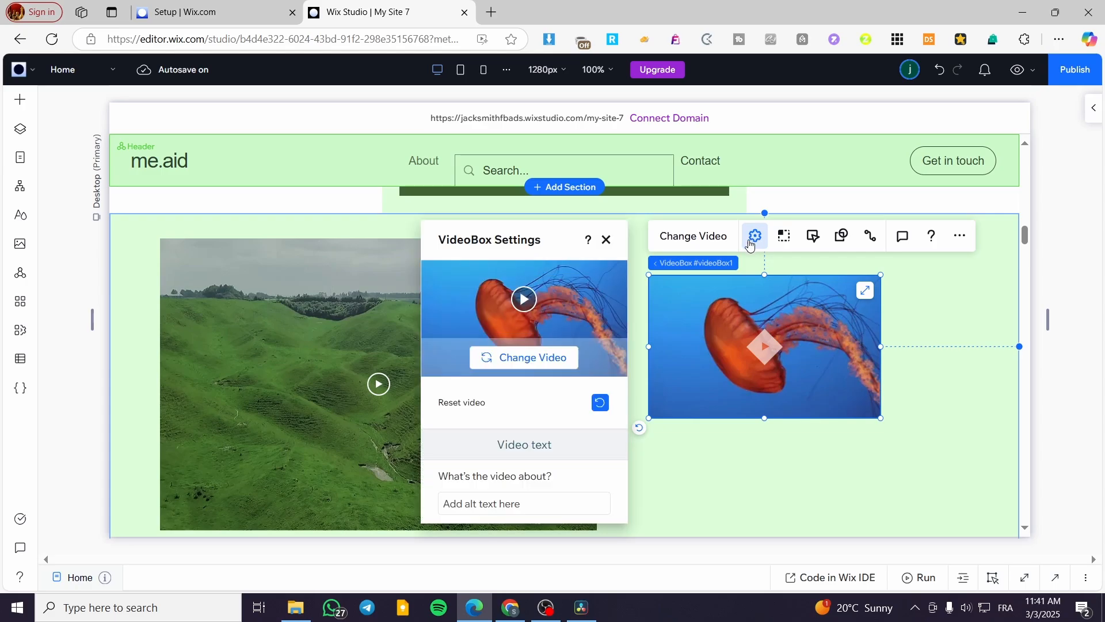
left_click(607, 240)
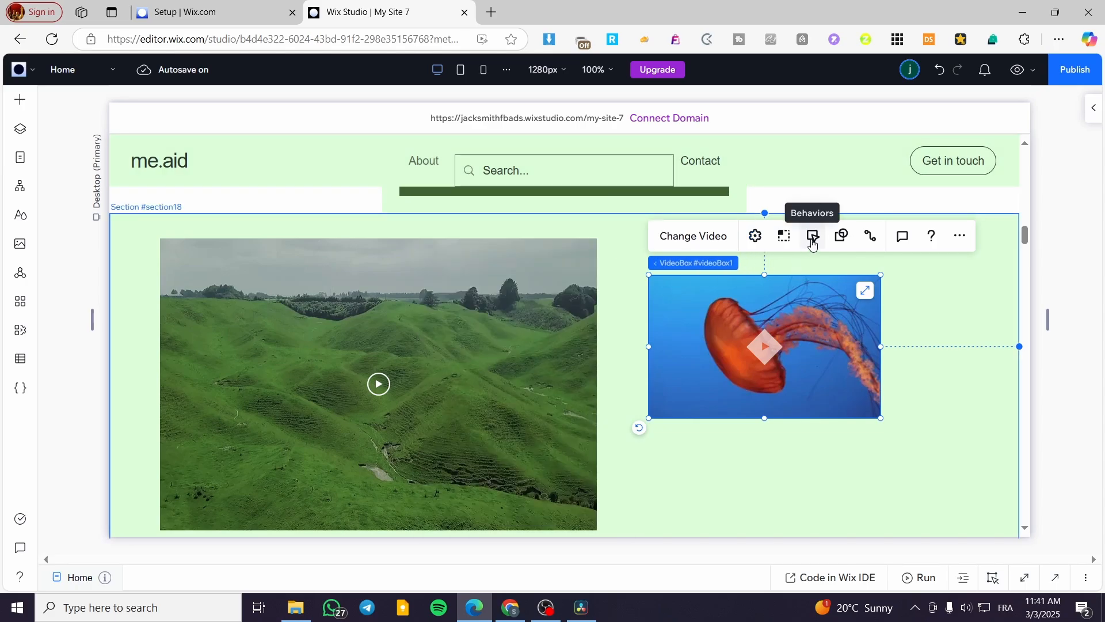
Step: Set the VideoBox to start playing automatically, and check its end behavior and sound options
left_click(812, 241)
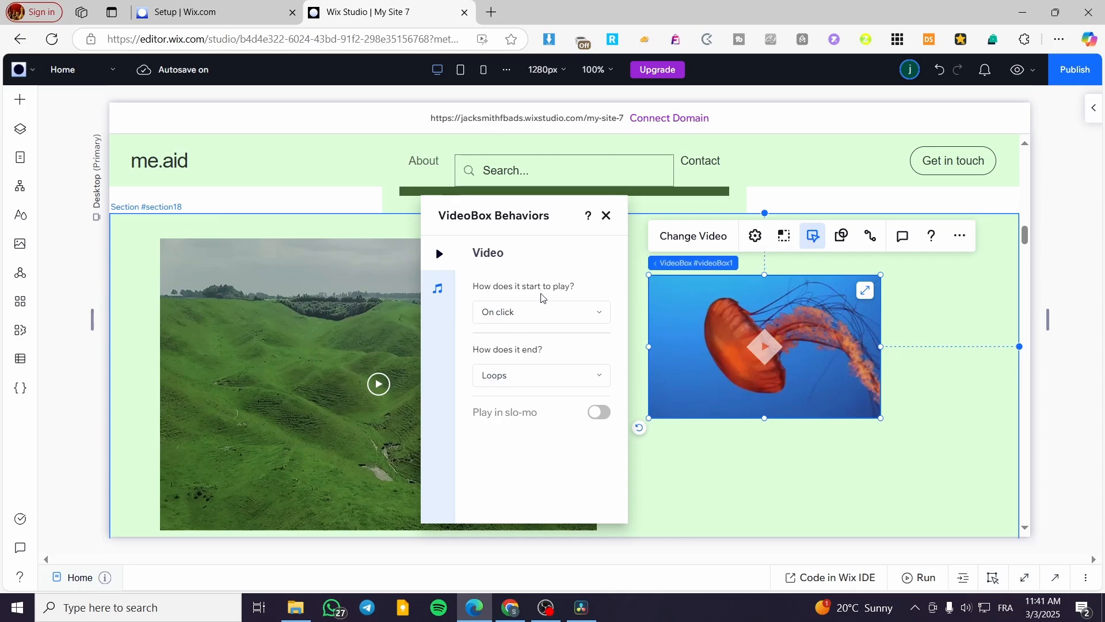
left_click(550, 312)
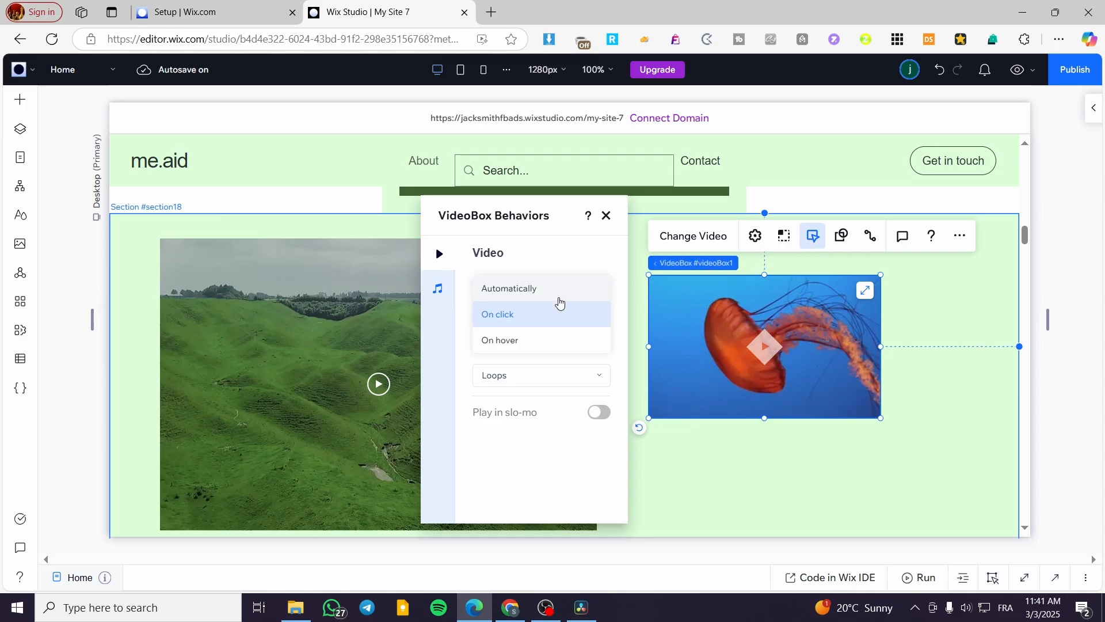
left_click(560, 294)
left_click(538, 375)
left_click(537, 378)
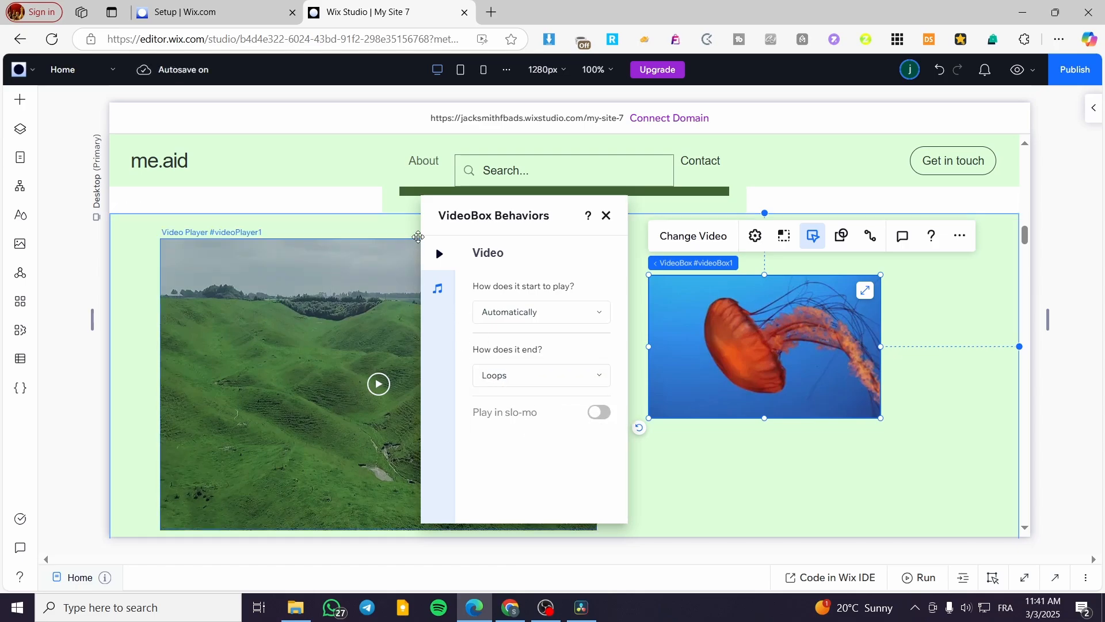
left_click(437, 288)
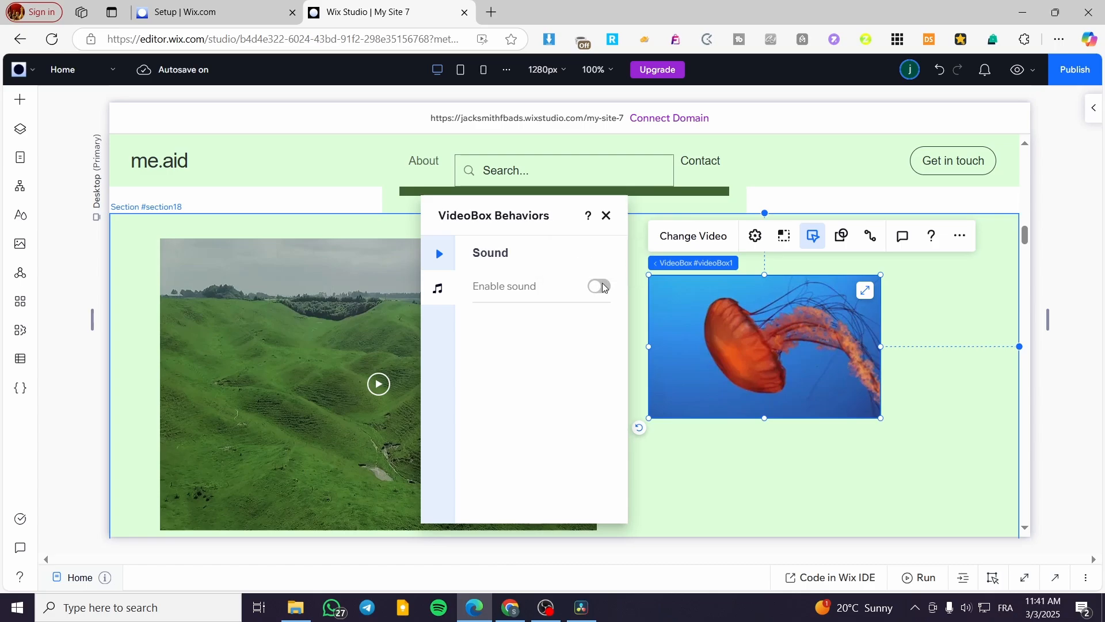
left_click(606, 215)
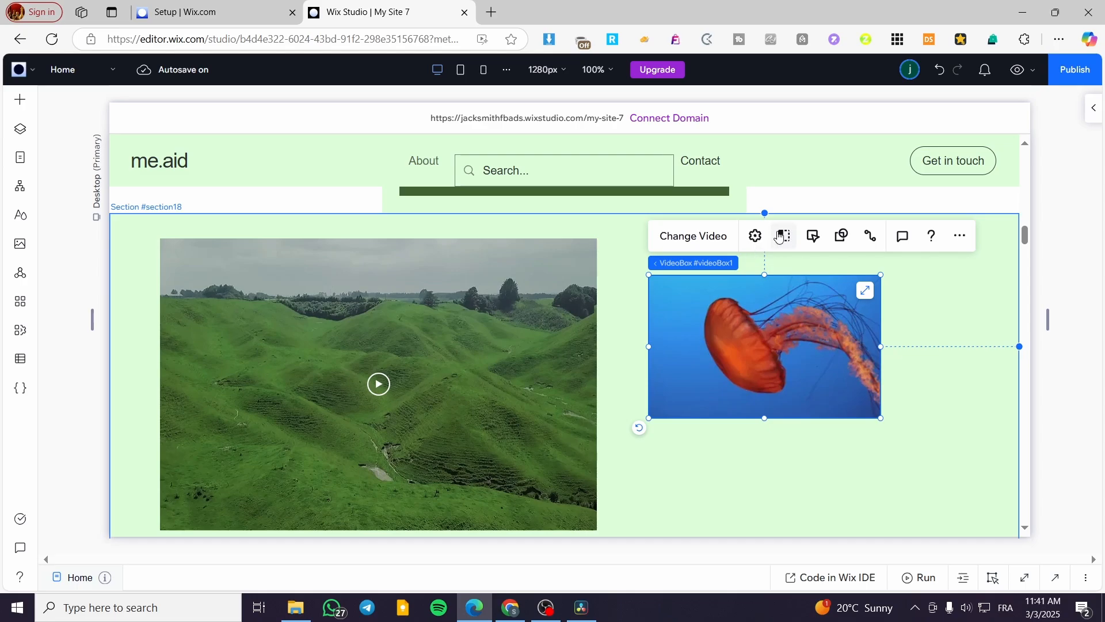
Step: Try the circle shape on the VideoBox and return it to the rectangle shape
left_click(842, 236)
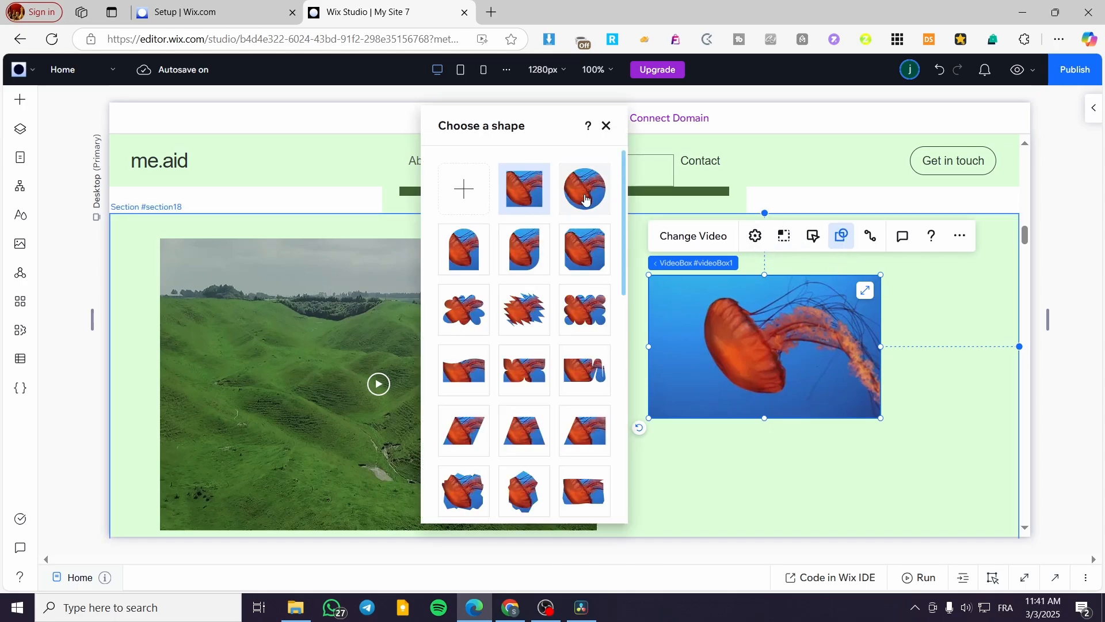
left_click(586, 199)
left_click(524, 190)
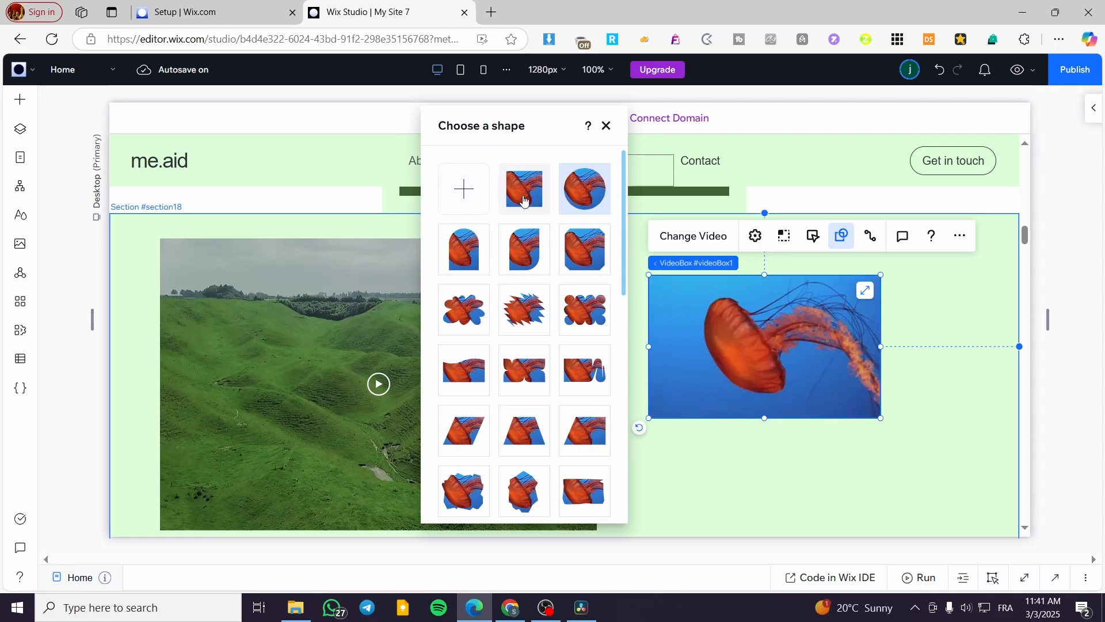
left_click(606, 126)
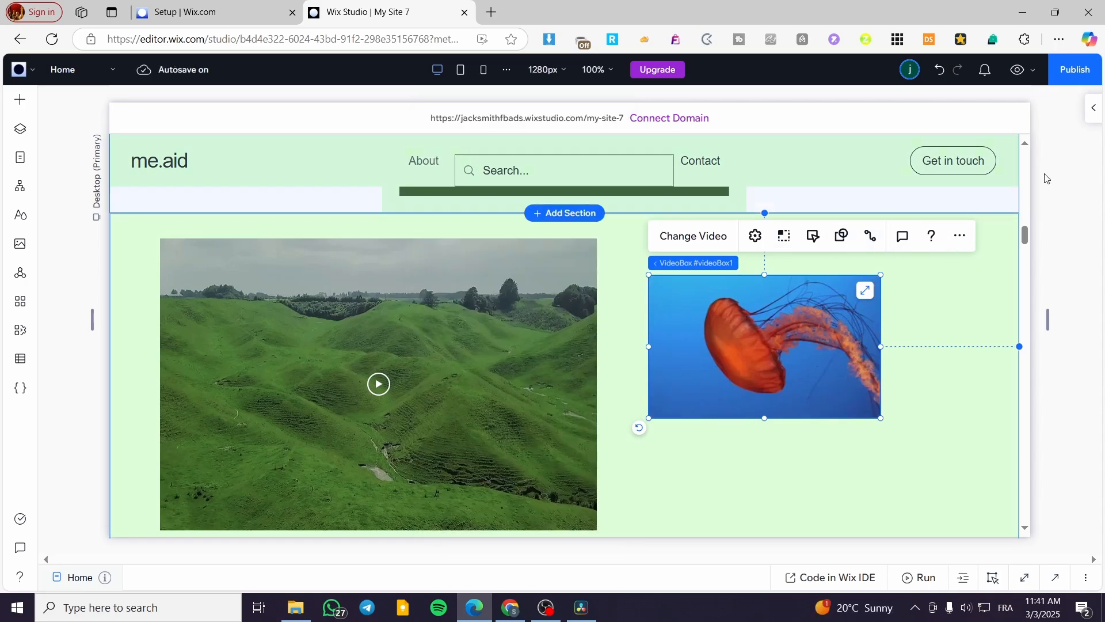
Step: Look through the VideoBox's size, cover image, design and position properties
left_click(1088, 115)
scroll(990, 382, "down", 6)
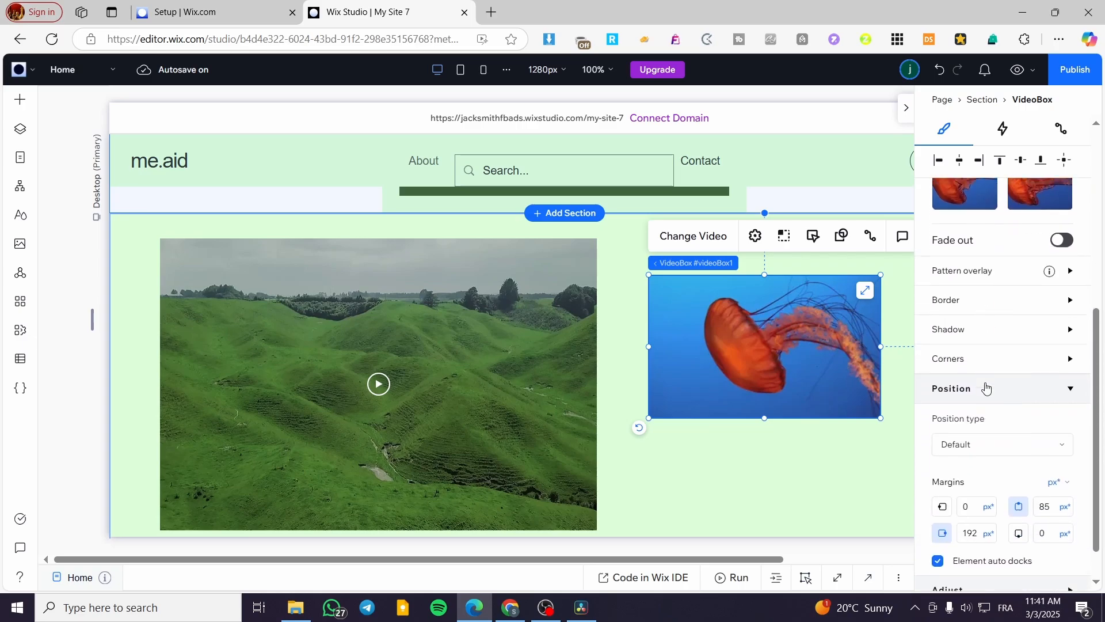
scroll(1039, 401, "down", 1)
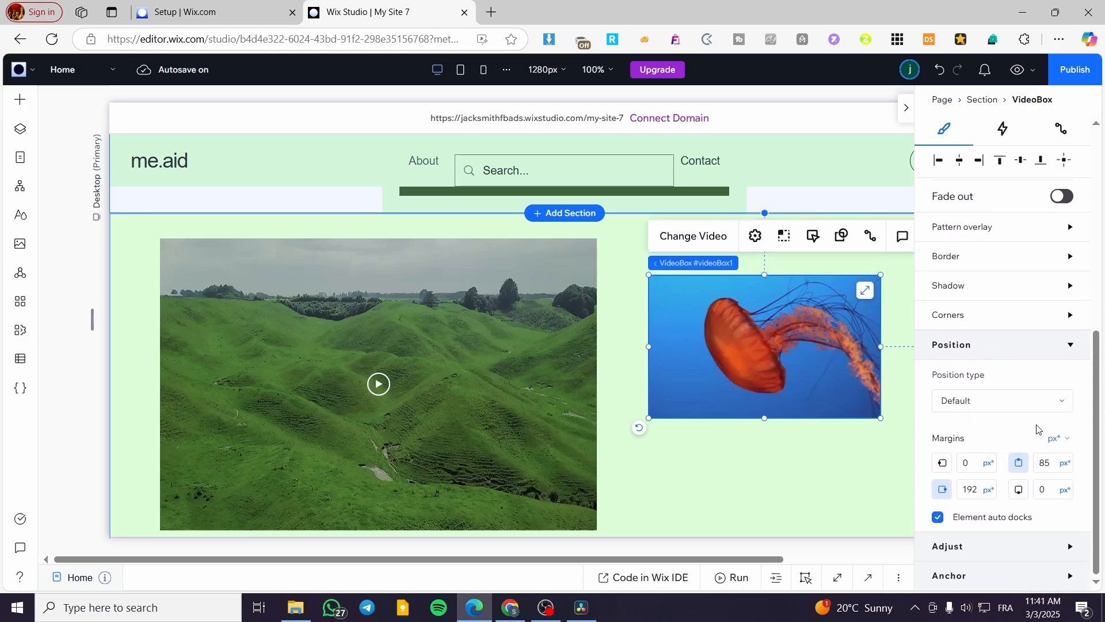
scroll(993, 445, "up", 5)
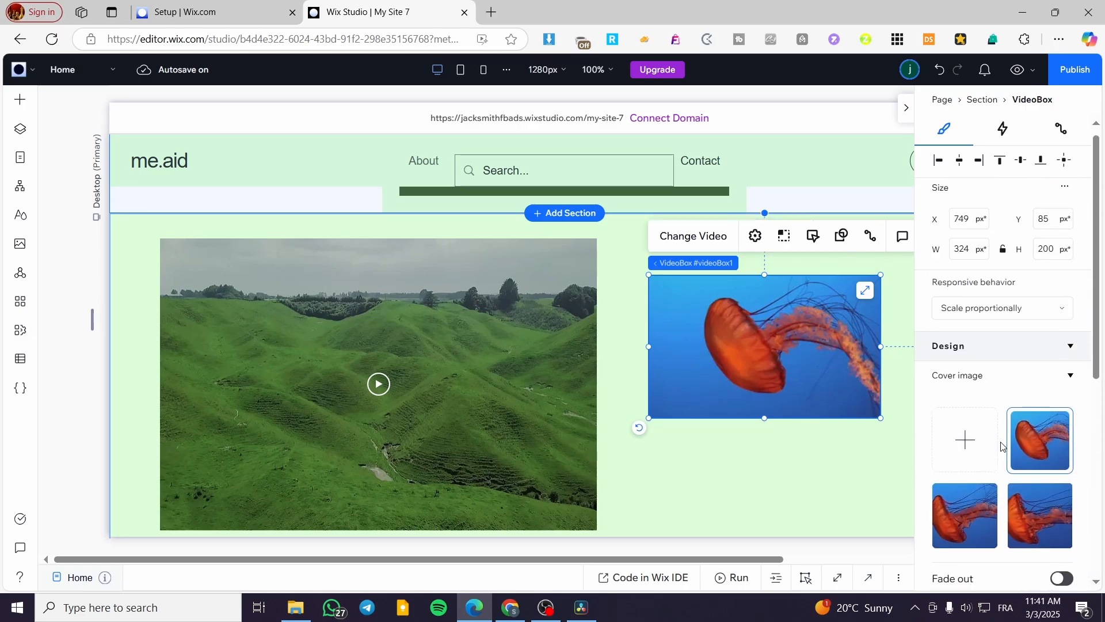
scroll(1002, 446, "down", 5)
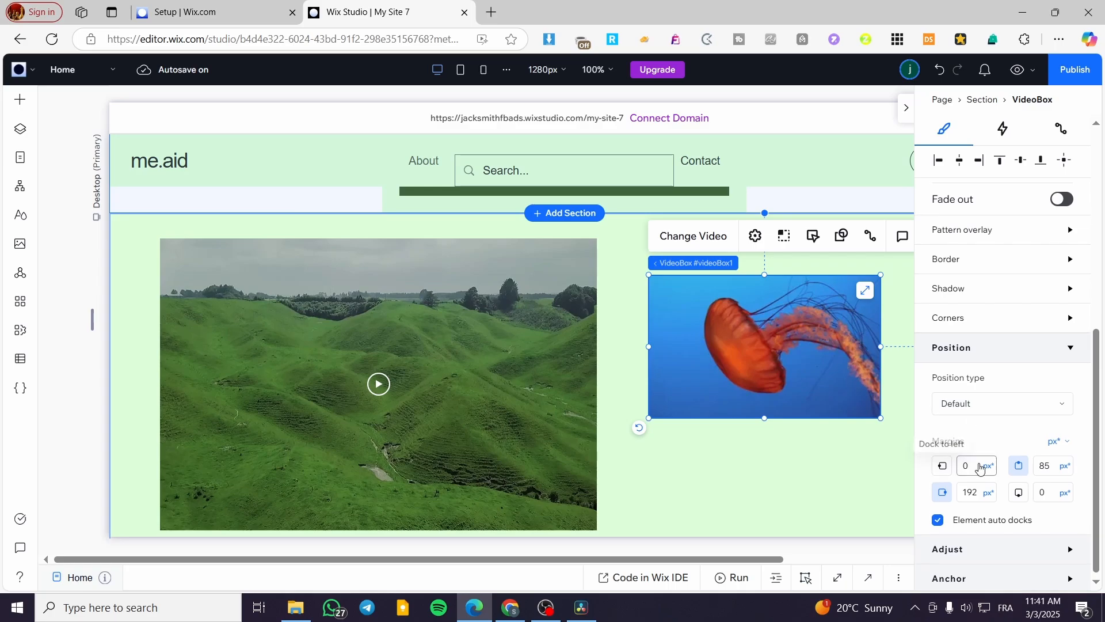
scroll(996, 438, "up", 5)
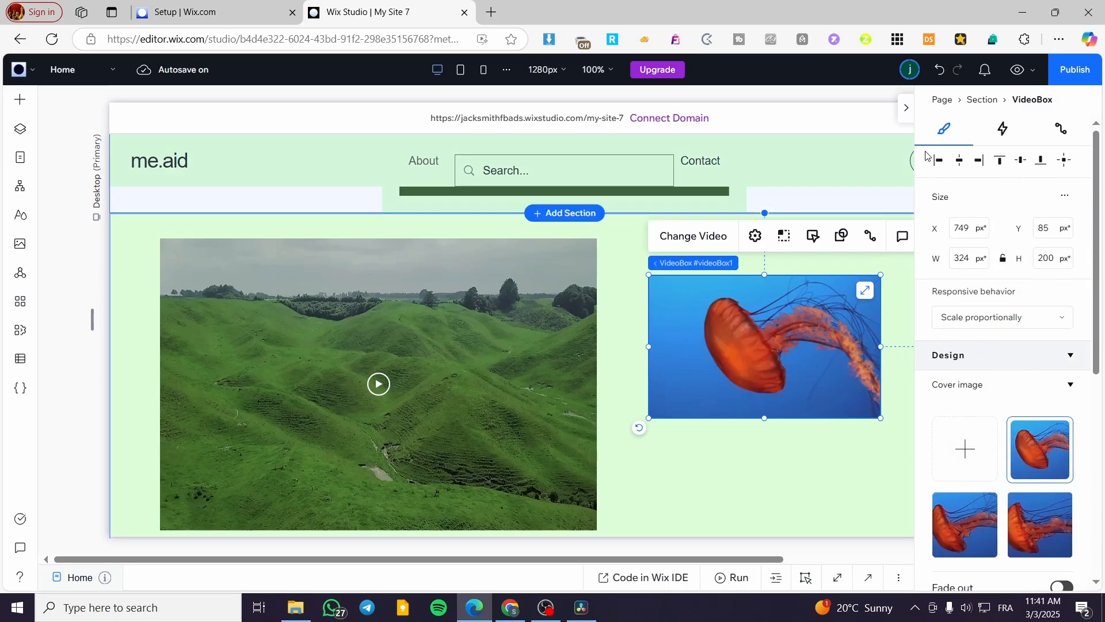
Step: Move the VideoBox slightly up and left so its top edge lines up with the video player's
left_click(906, 107)
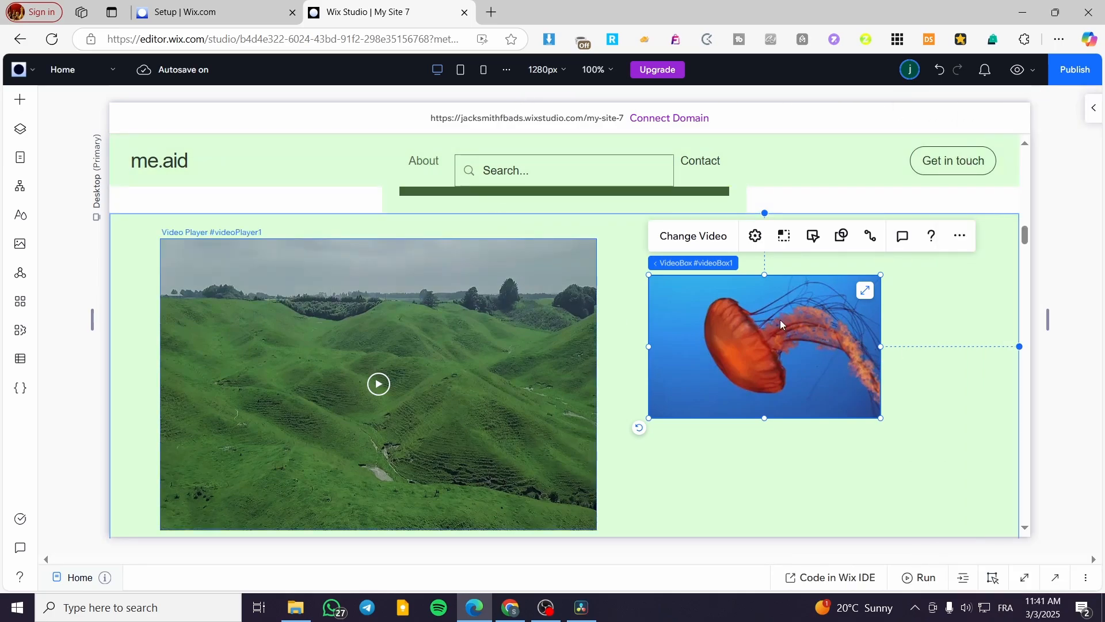
left_click_drag(783, 319, 772, 281)
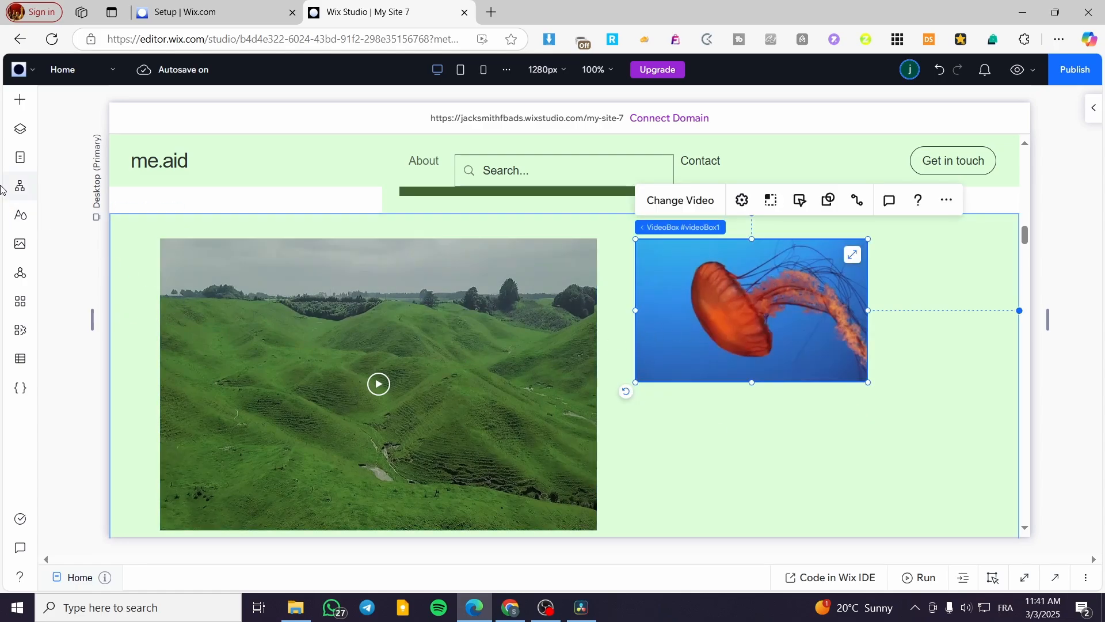
Step: Add a YouTube video player from the single video players and place it over the VideoBox, near the section's right edge
left_click(19, 100)
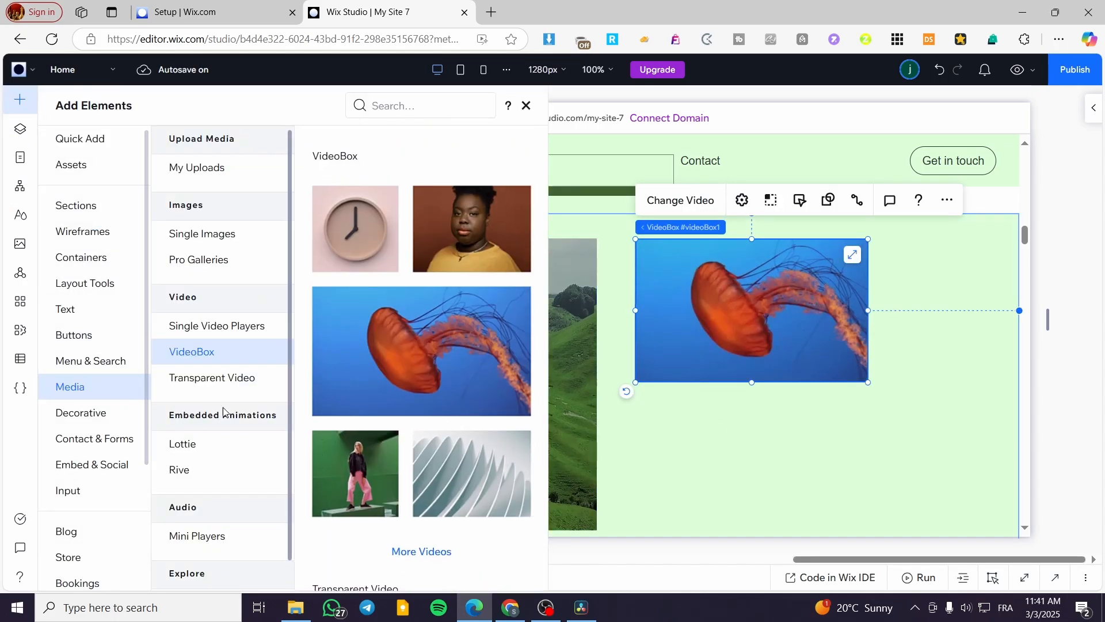
left_click(247, 333)
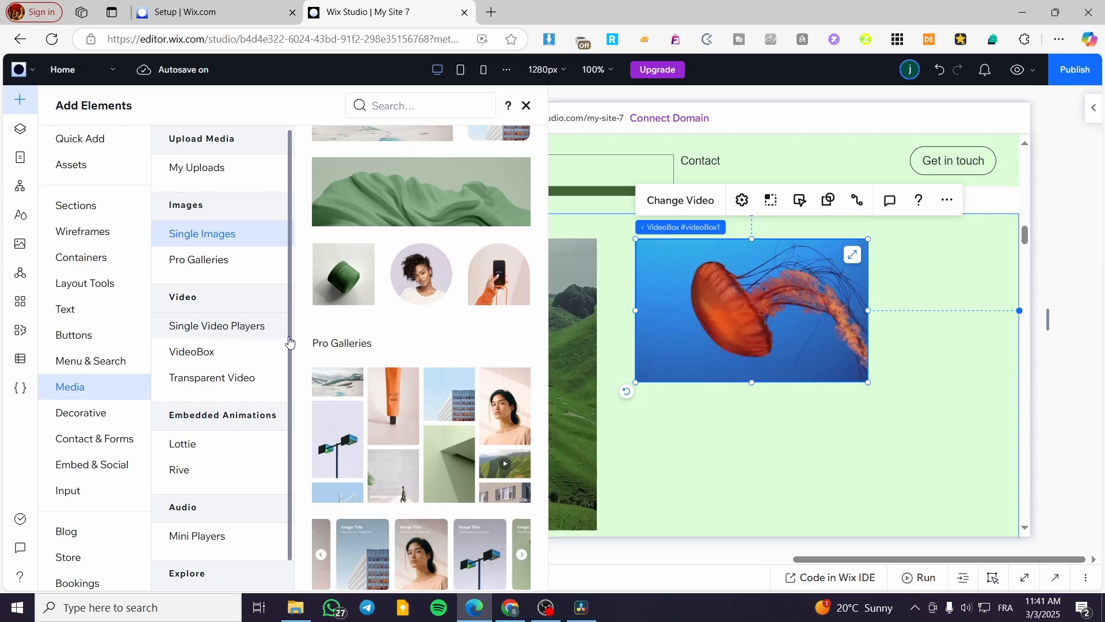
left_click(230, 323)
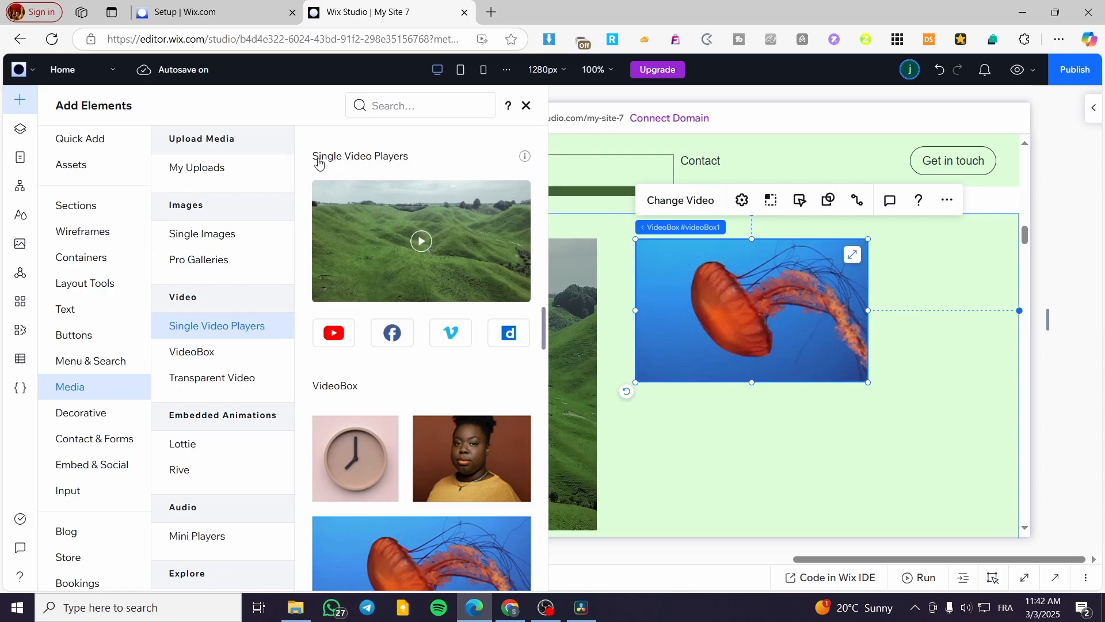
left_click_drag(338, 342, 757, 456)
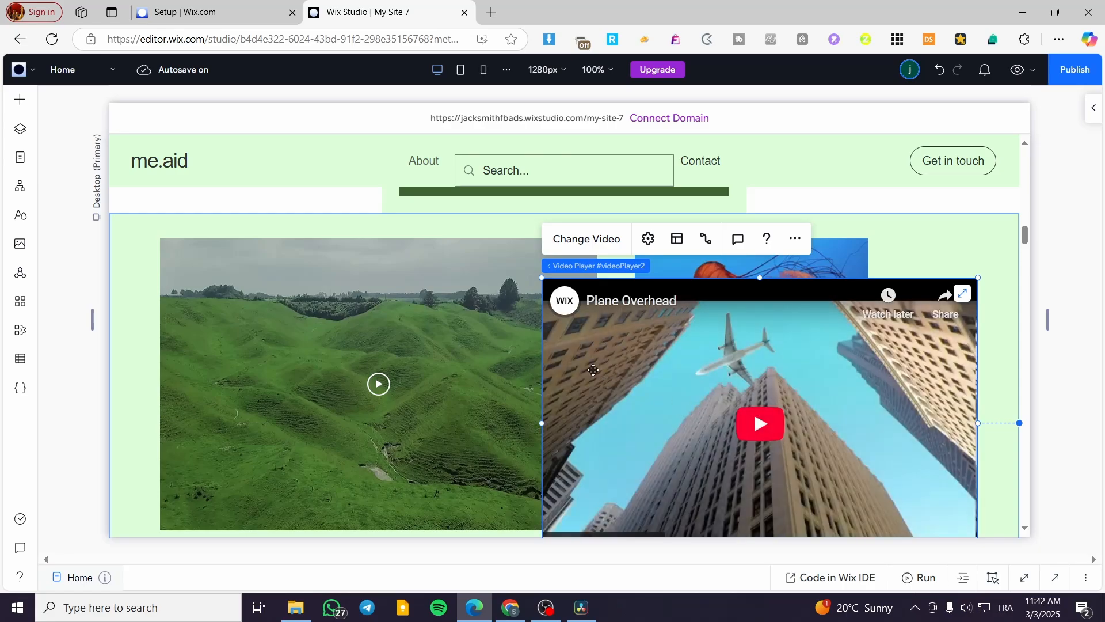
scroll(801, 318, "down", 3)
left_click_drag(783, 338, 806, 333)
scroll(829, 366, "up", 1)
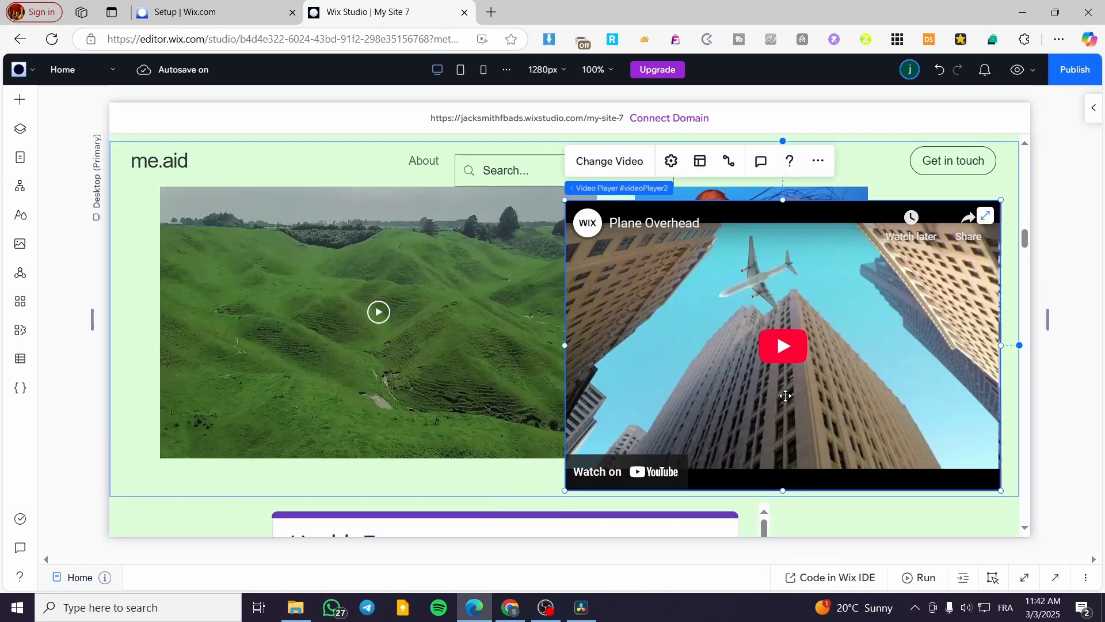
Step: Delete the YouTube video player from the section
key("Delete")
left_click(683, 414)
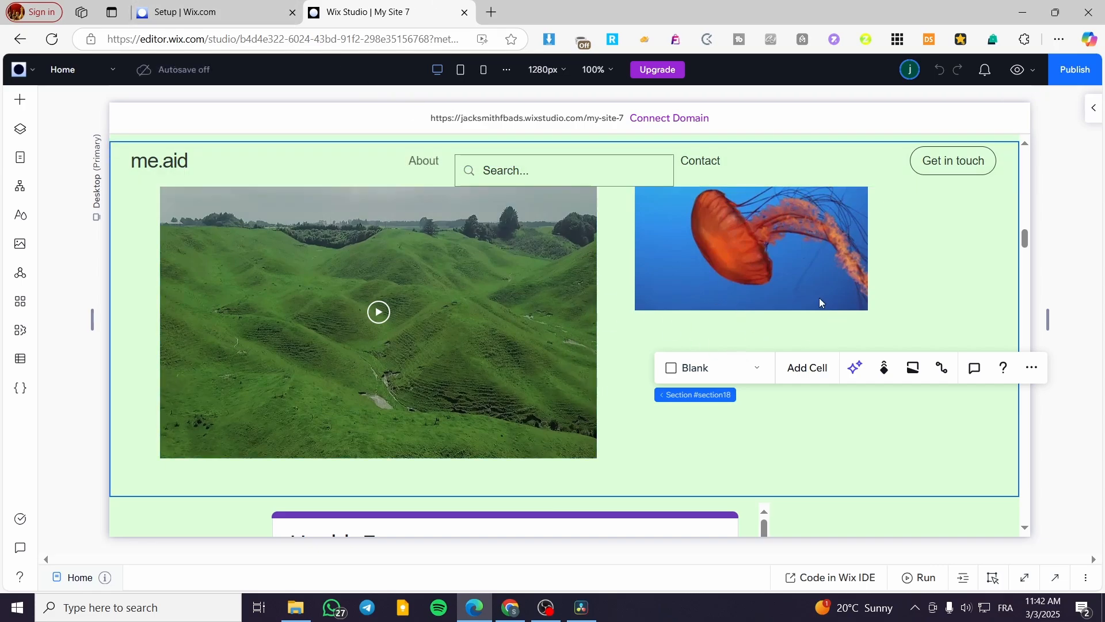
Step: Move the green hills video player slightly down and left within the section
scroll(789, 409, "up", 2)
scroll(518, 403, "down", 2)
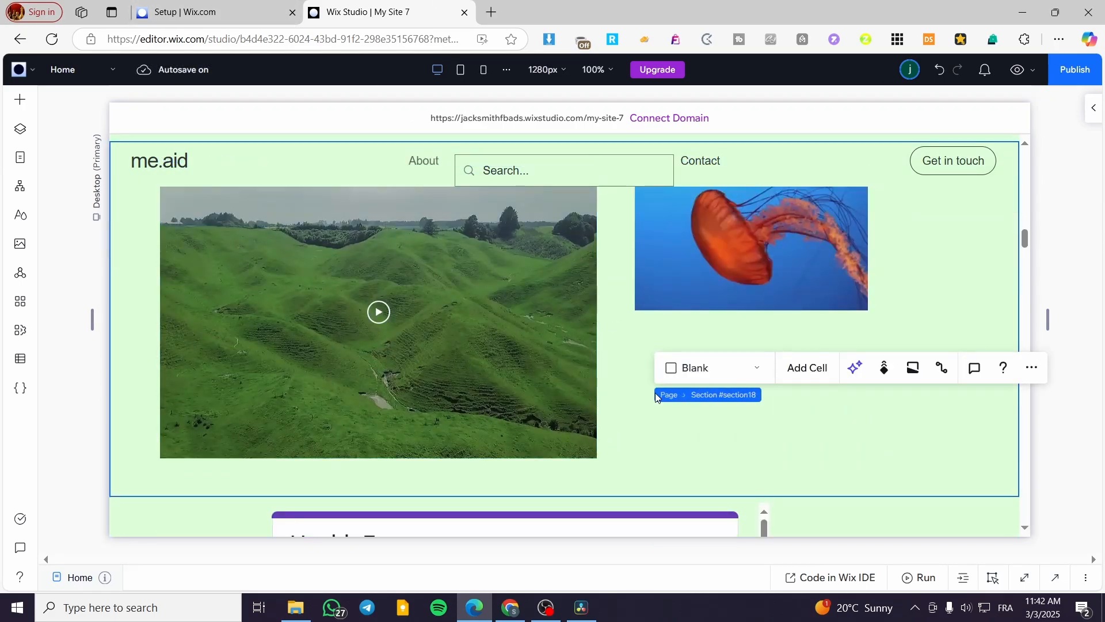
left_click(281, 374)
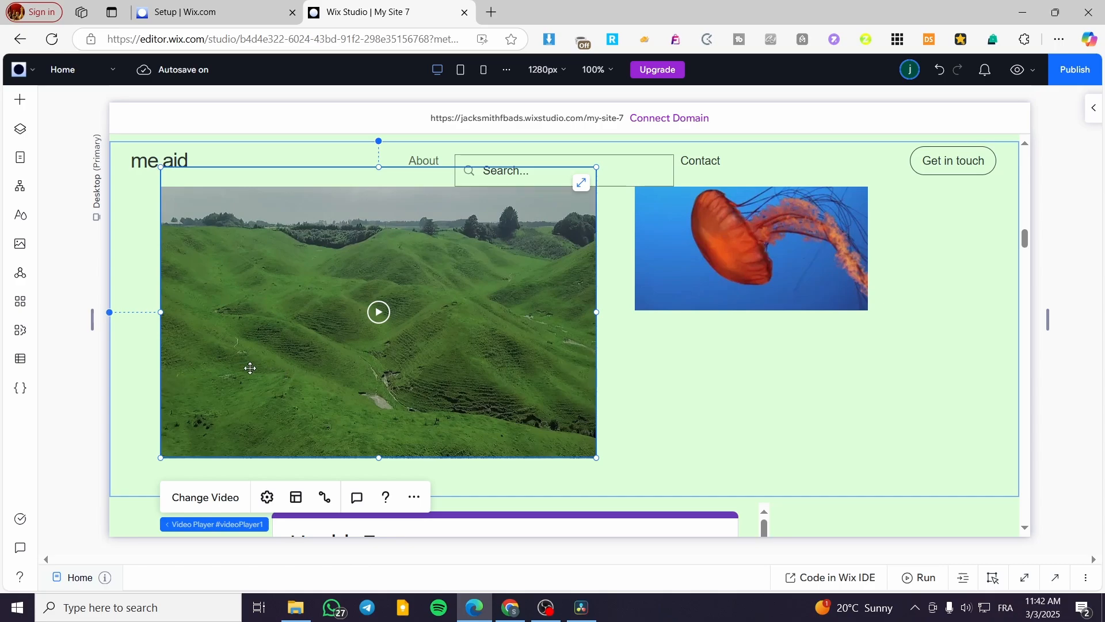
left_click_drag(250, 368, 323, 385)
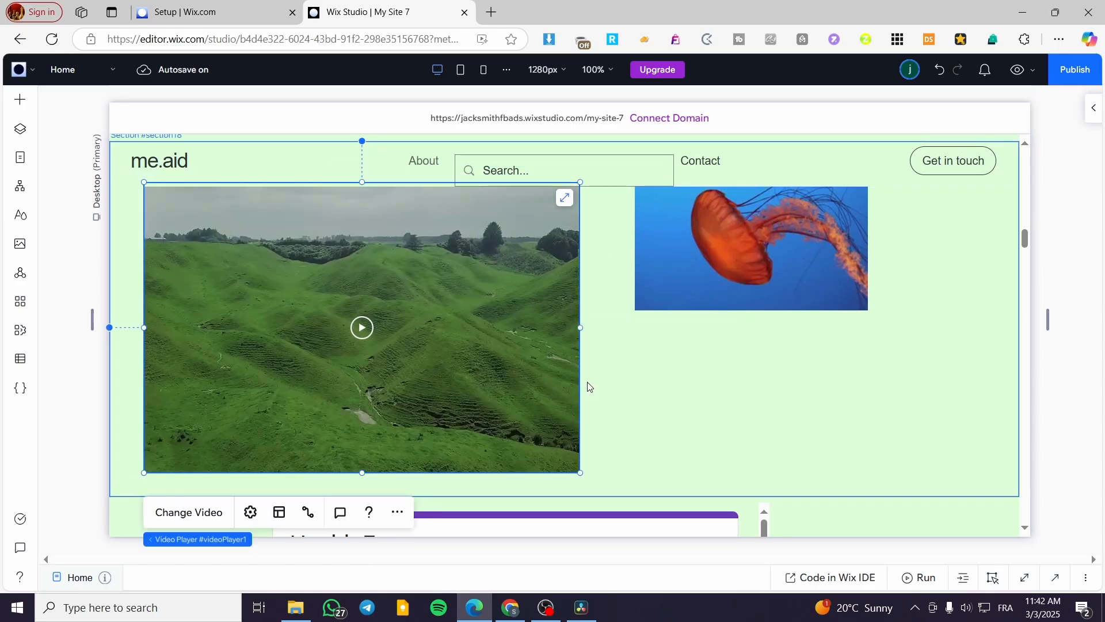
Step: Shrink the video player to about half its width and the VideoBox's height, placing it near the section's left edge, slightly lower than the VideoBox
scroll(630, 345, "up", 2)
scroll(627, 344, "down", 1)
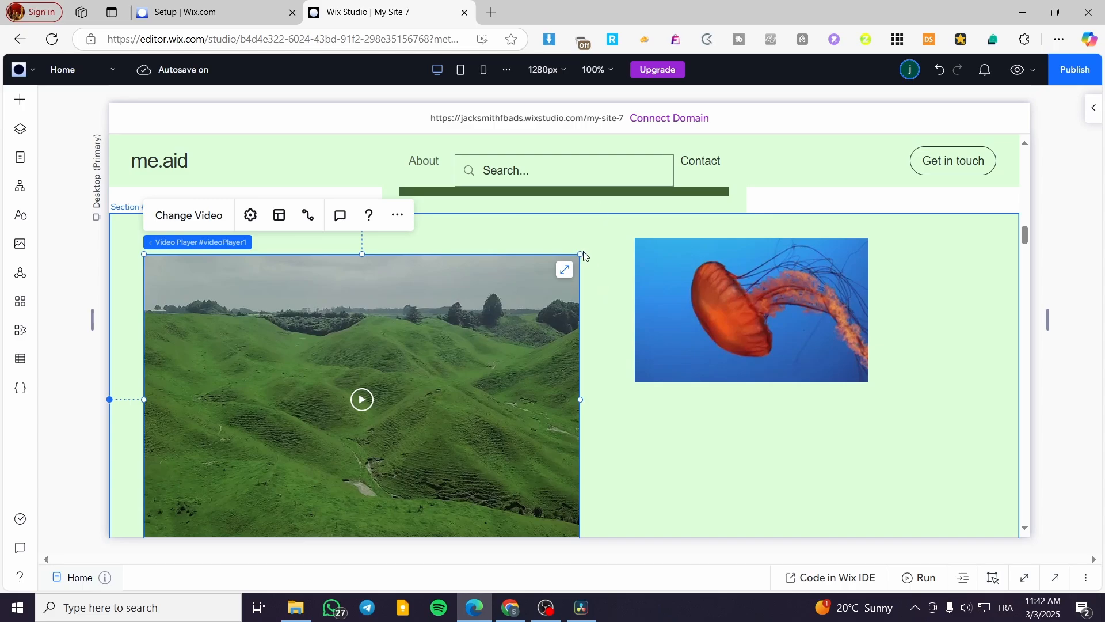
left_click_drag(581, 254, 434, 351)
left_click_drag(375, 396, 406, 293)
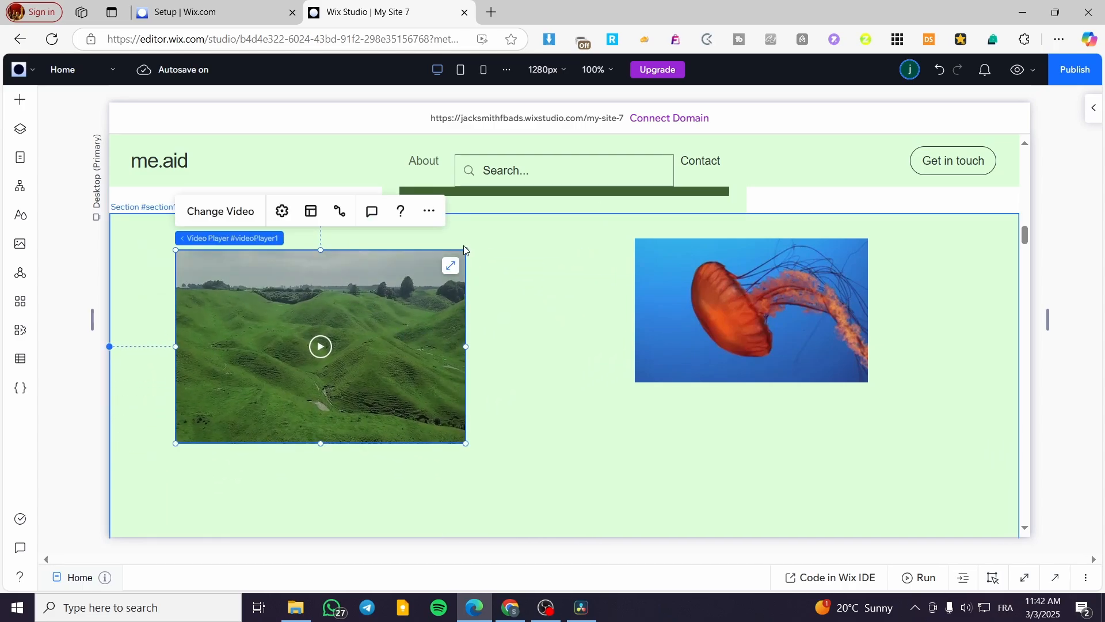
left_click_drag(465, 249, 391, 300)
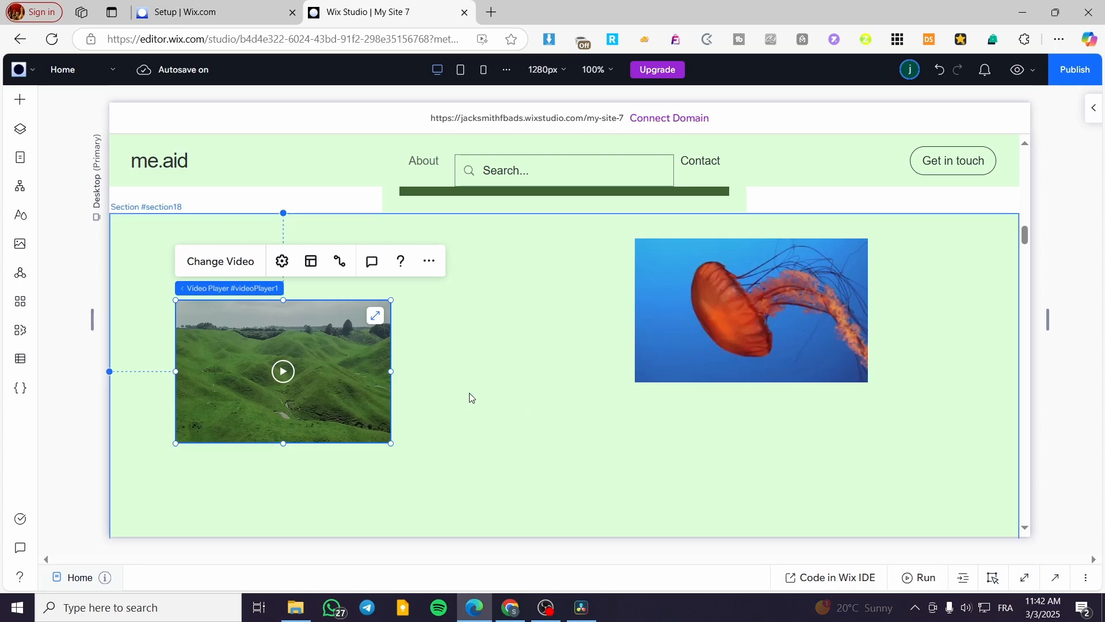
mouse_move(399, 370)
left_mouse_down()
mouse_move(373, 370)
mouse_move(380, 376)
left_mouse_up()
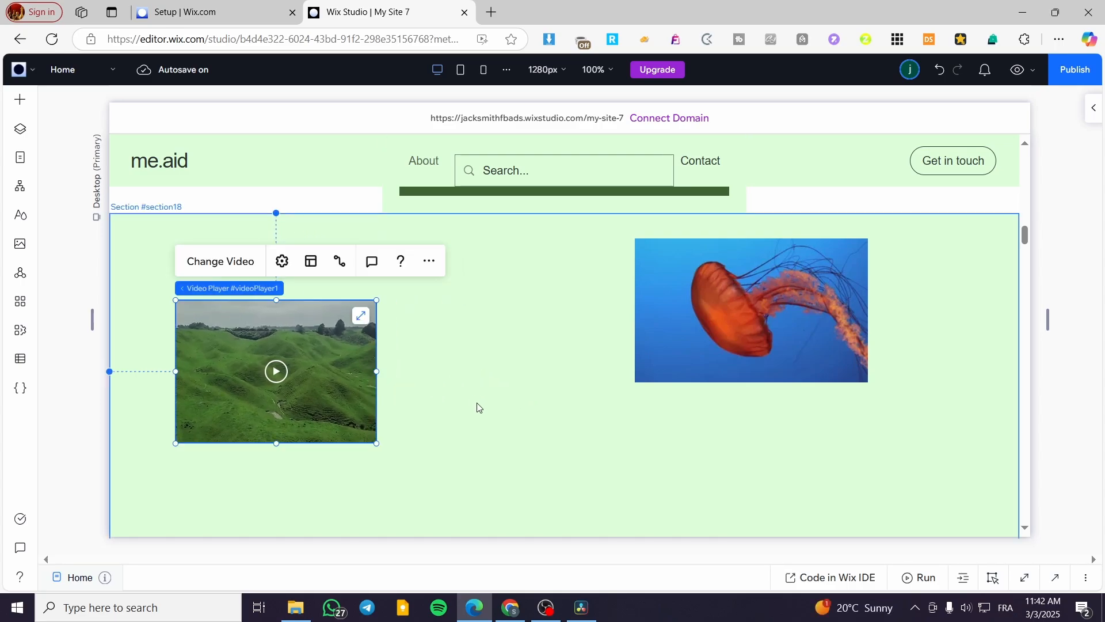